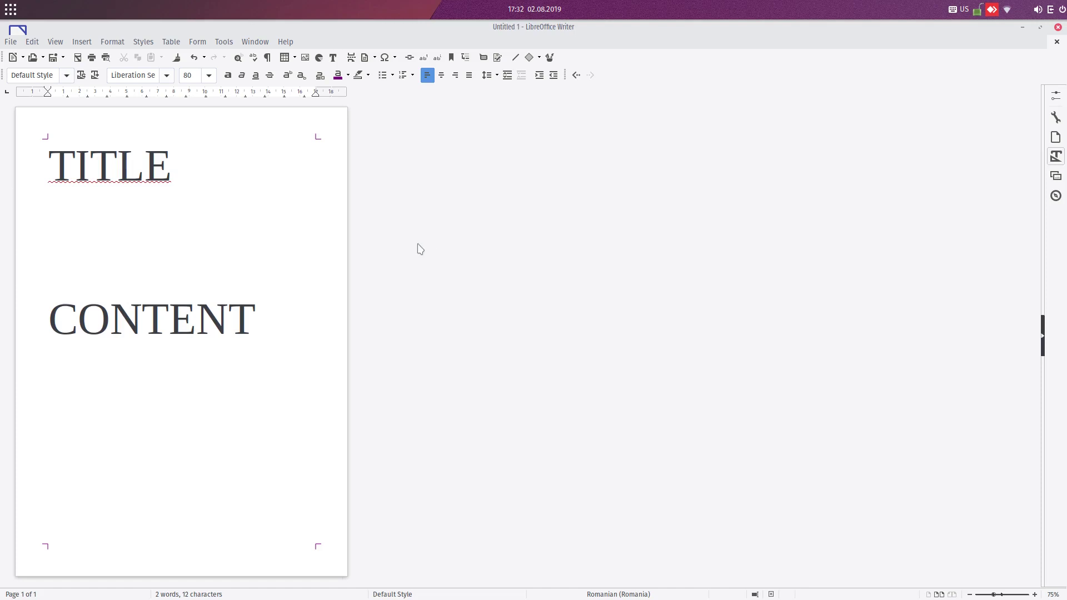
# Step: Add 'PAGE just with ' before TITLE and begin adding ' and no header' after it
pyautogui.click(178, 222)
pyautogui.click(56, 167)
pyautogui.write('PAGE')
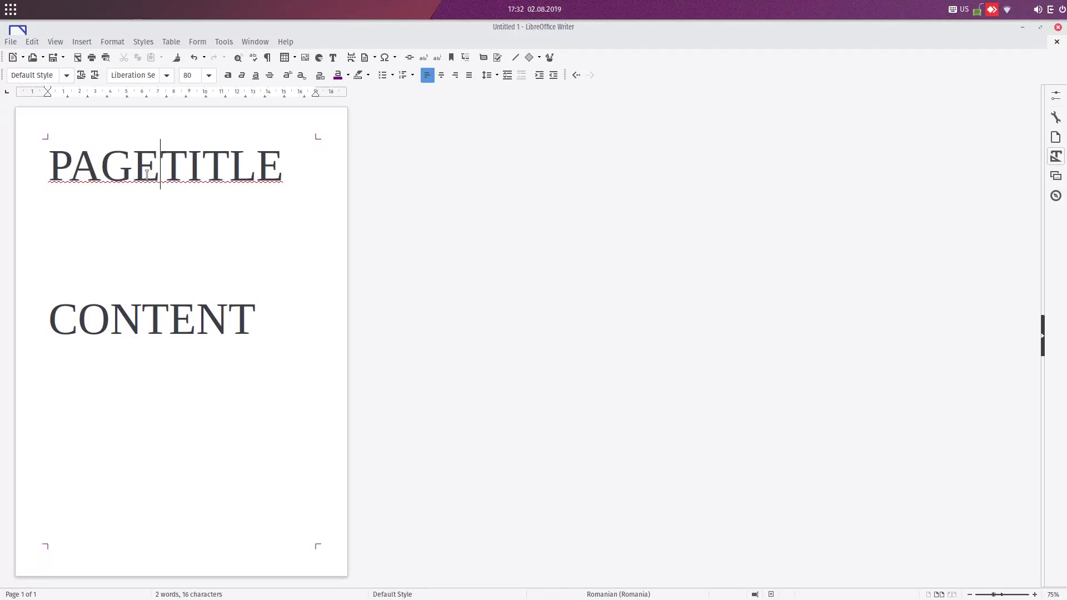
pyautogui.write(' just ')
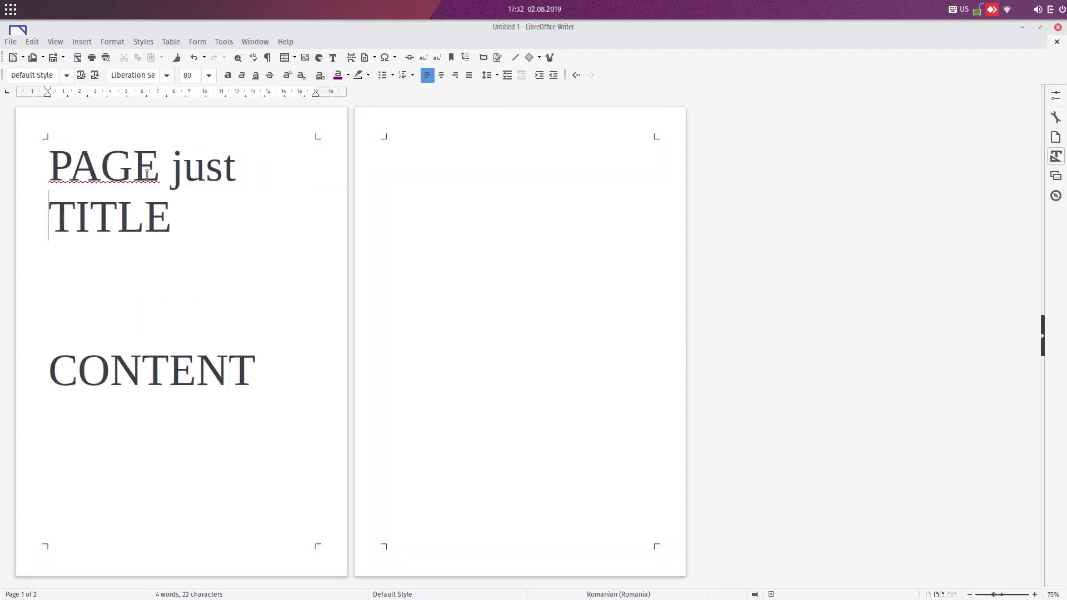
pyautogui.write('witjh')
pyautogui.press('BackSpace')
pyautogui.press('BackSpace')
pyautogui.press('BackSpace')
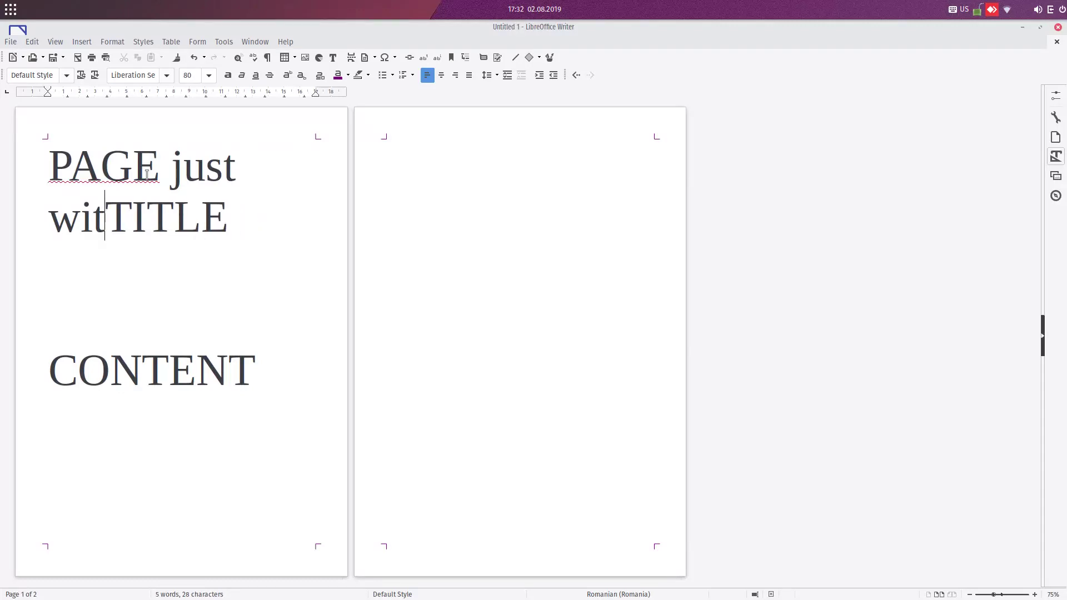
pyautogui.write('h')
pyautogui.press('End')
pyautogui.write('a')
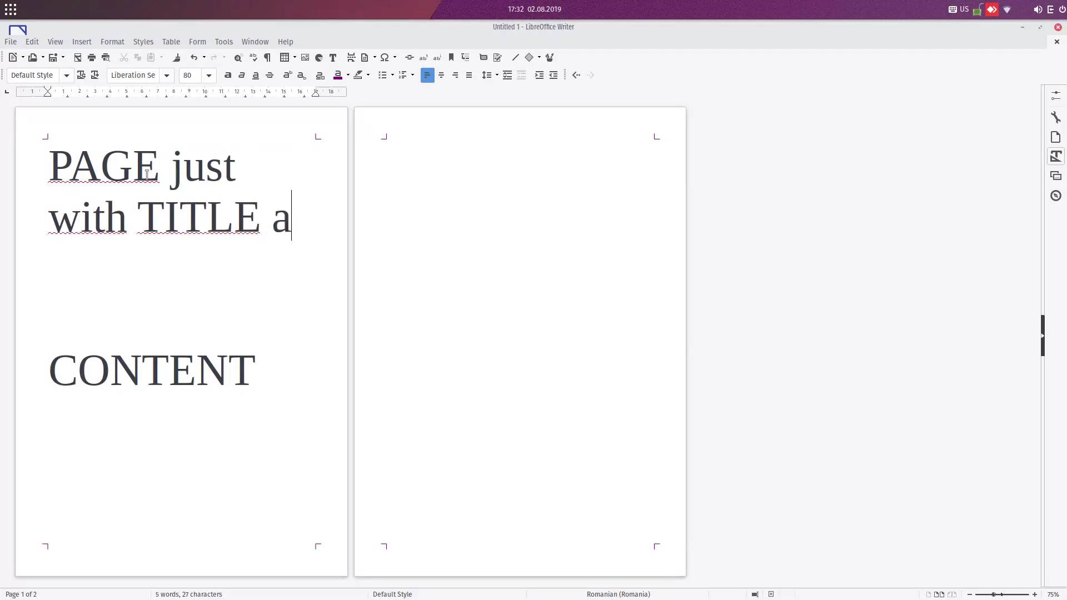
pyautogui.write('nd no')
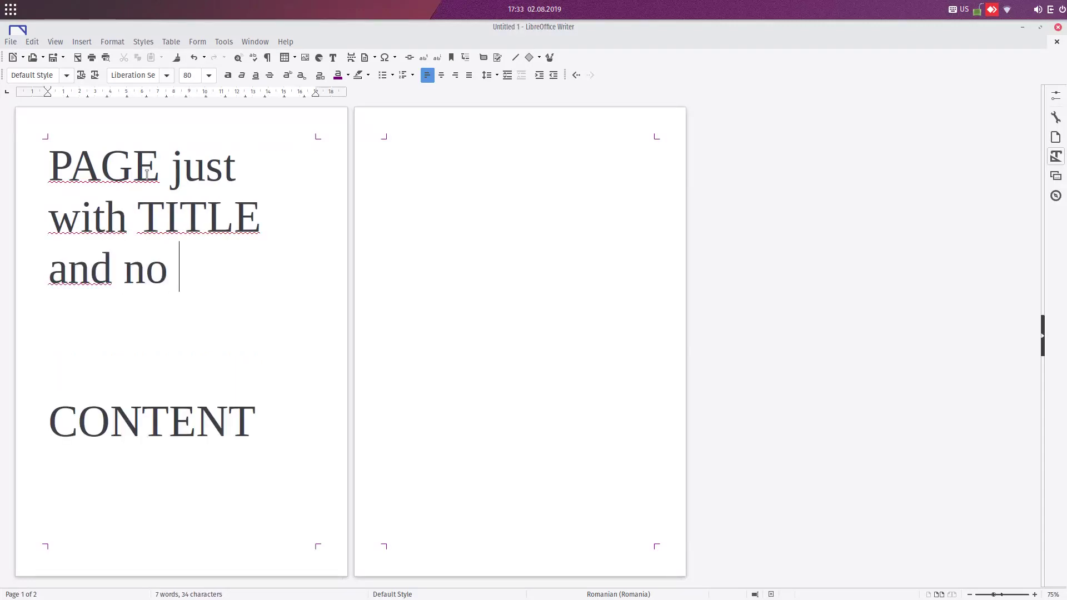
pyautogui.write(' header')
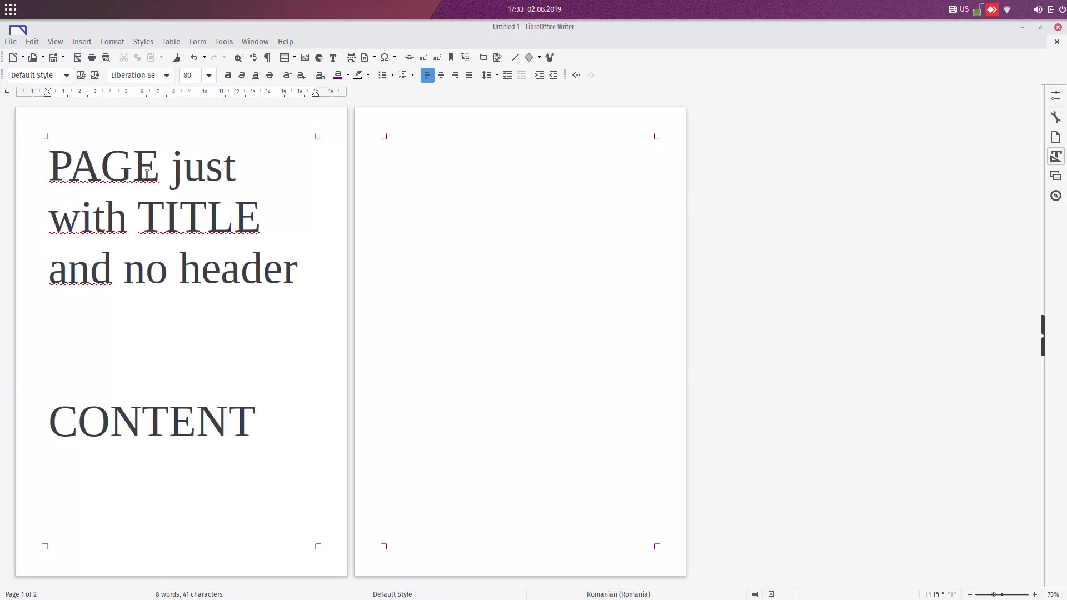
# Step: Push CONTENT onto page 2 with blank lines
pyautogui.click(169, 351)
pyautogui.press('Return')
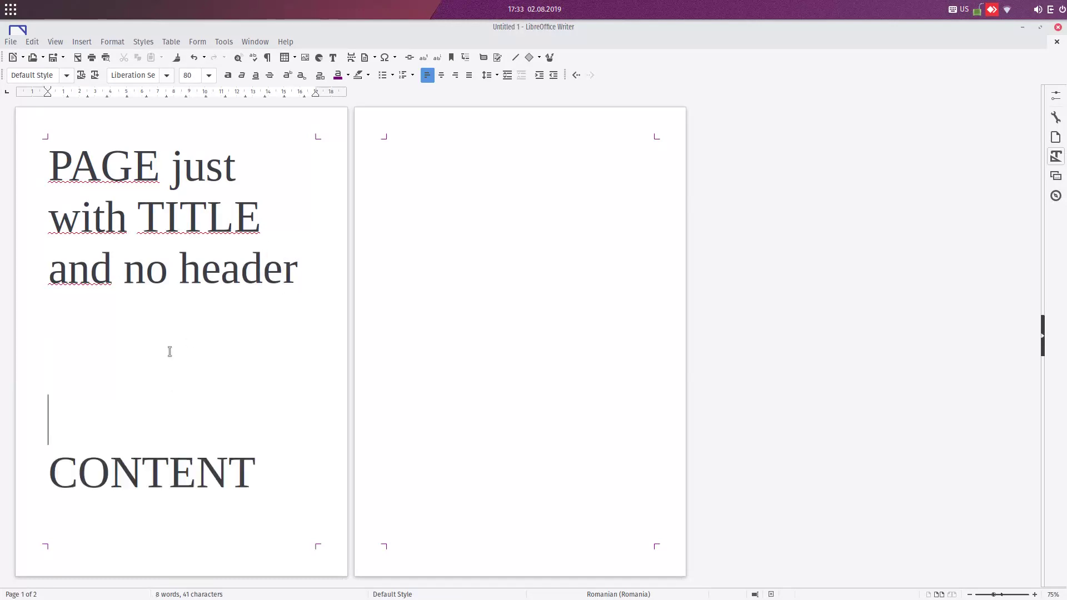
pyautogui.press('Return')
# Step: Add 'with header and page numbered' on new lines below CONTENT
pyautogui.click(390, 167)
pyautogui.press('Return')
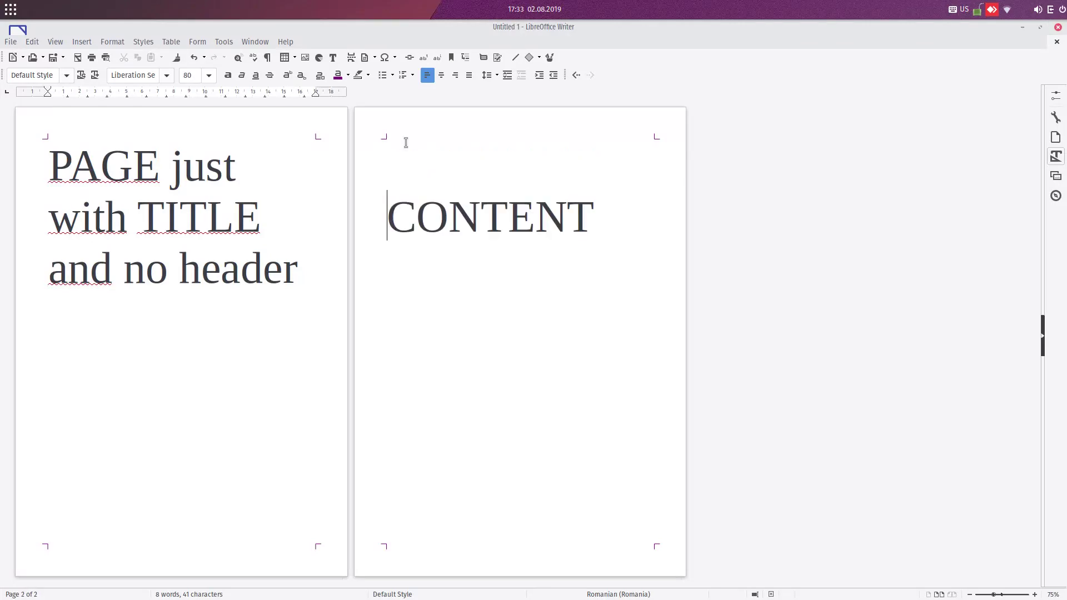
pyautogui.press('End')
pyautogui.press('Return')
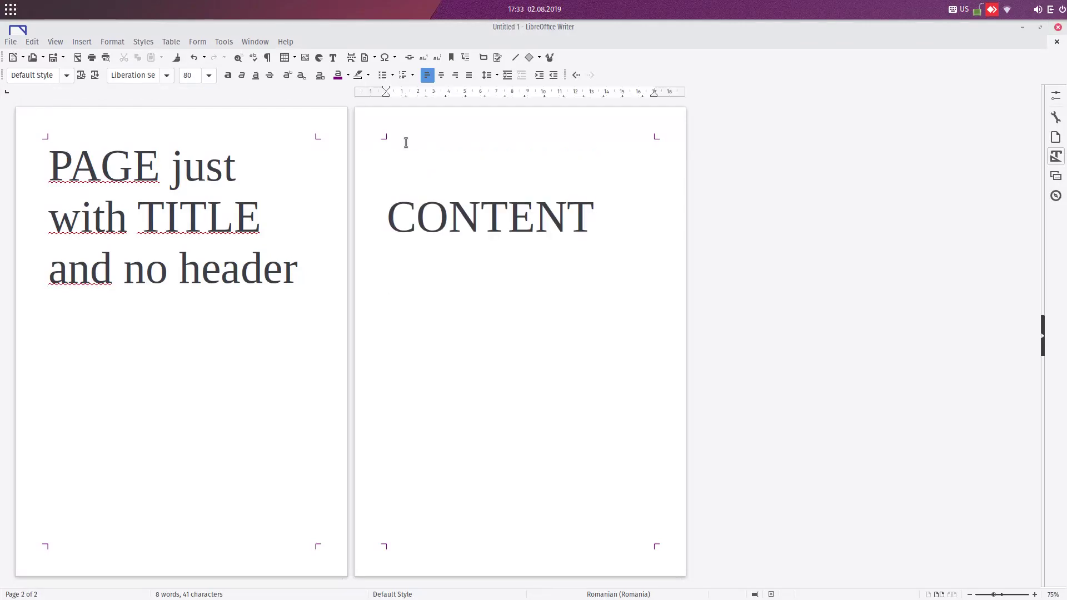
pyautogui.write('with h')
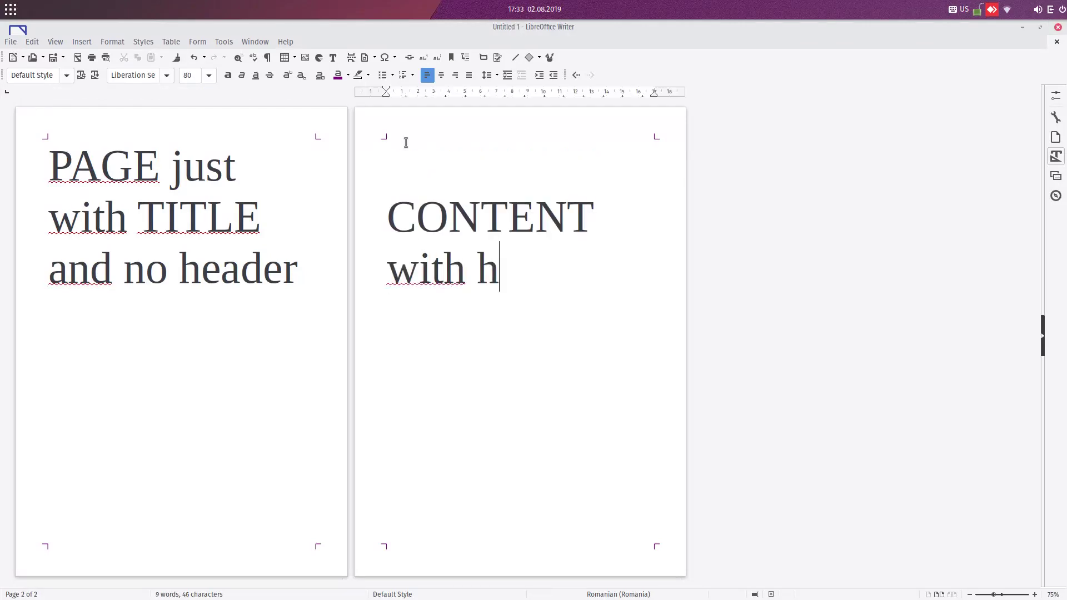
pyautogui.write('eader')
pyautogui.press('Return')
pyautogui.write('and ')
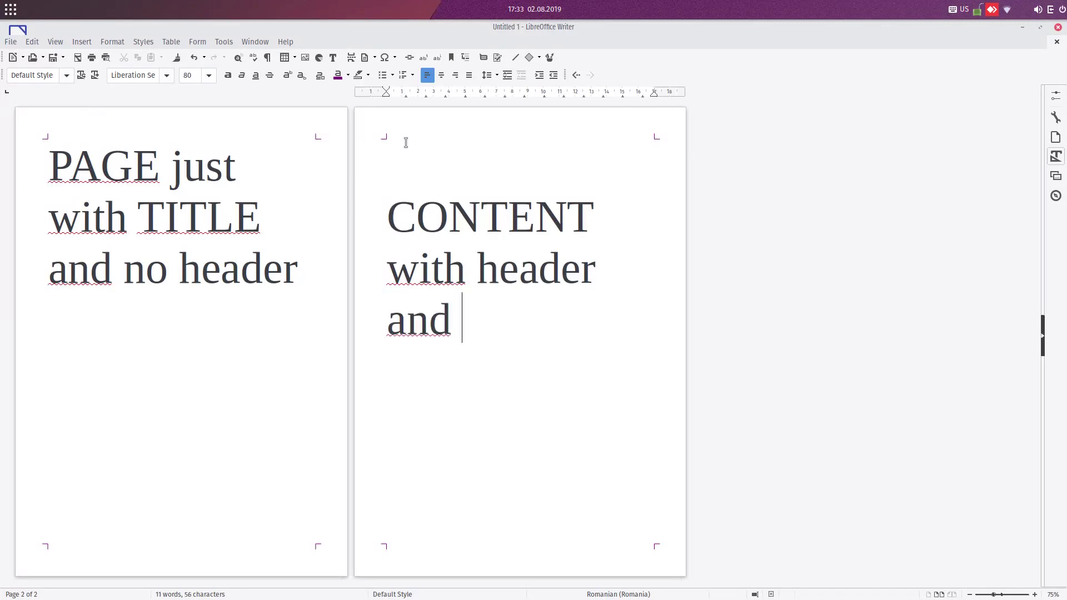
pyautogui.write('page ')
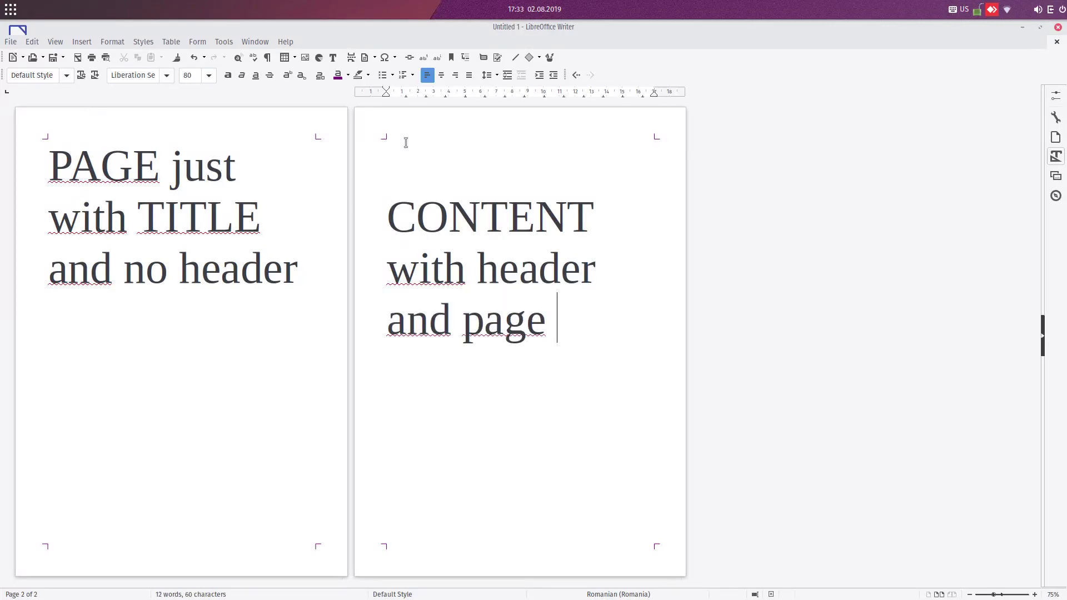
pyautogui.write('numberd')
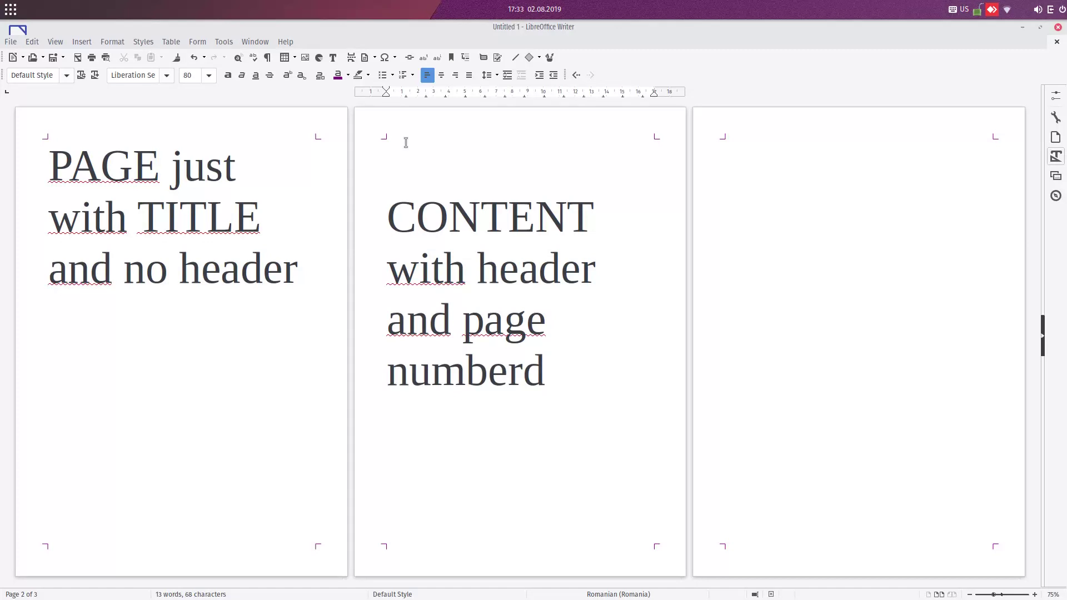
pyautogui.press('BackSpace')
pyautogui.write('ed')
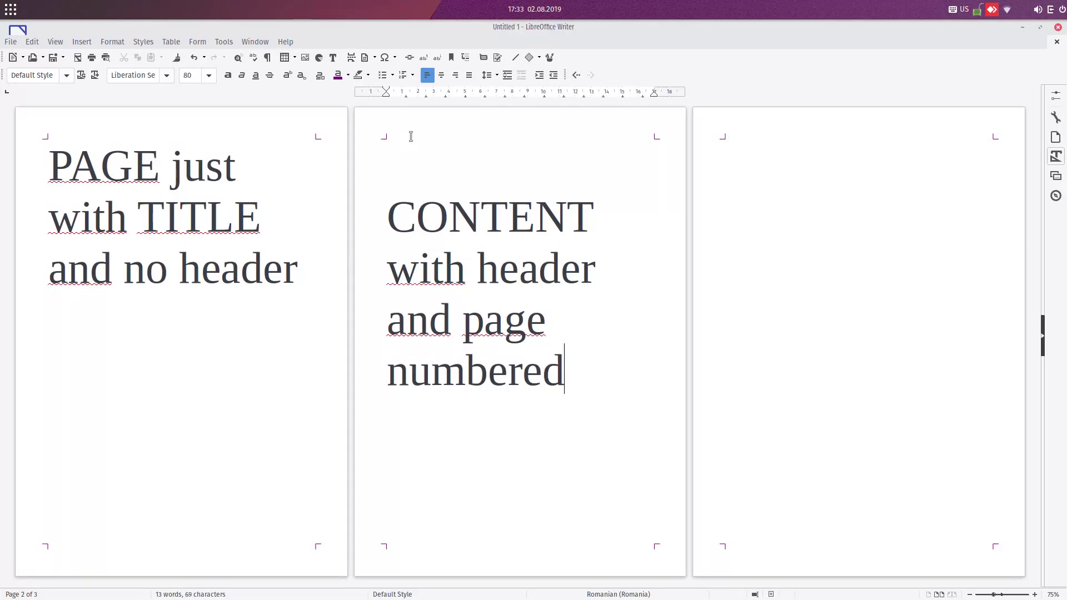
pyautogui.click(435, 240)
pyautogui.click(280, 295)
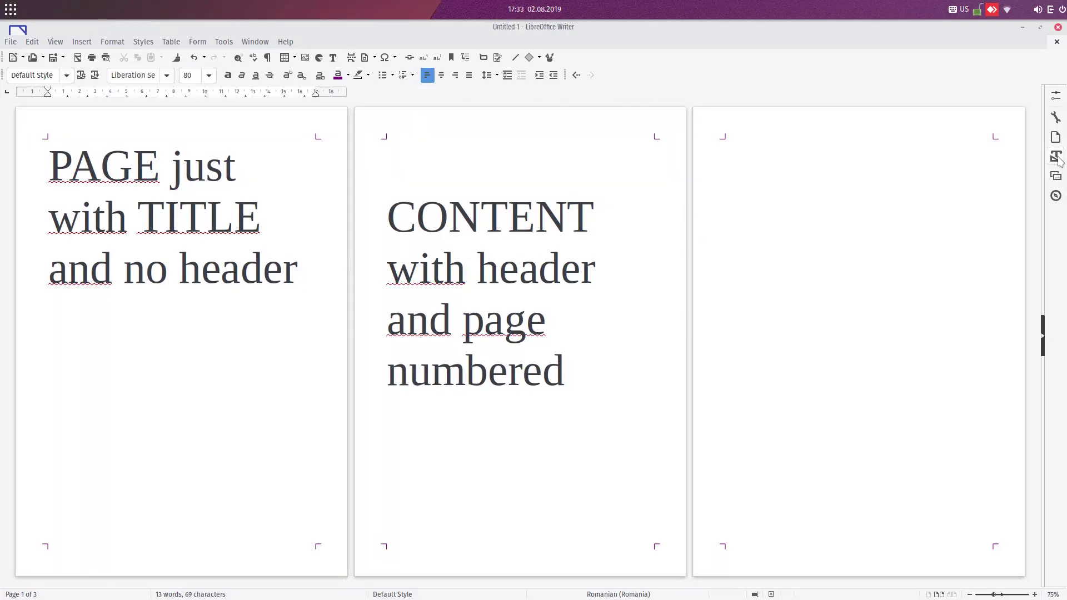
# Step: Open the Styles sidebar and switch it to the Page Styles list
pyautogui.click(1057, 158)
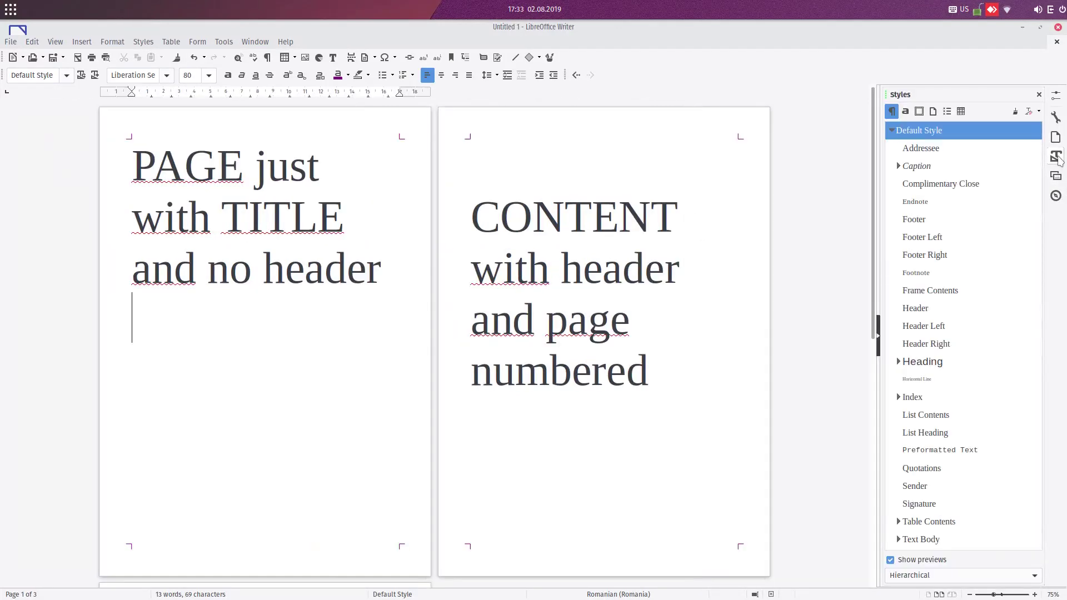
pyautogui.click(933, 111)
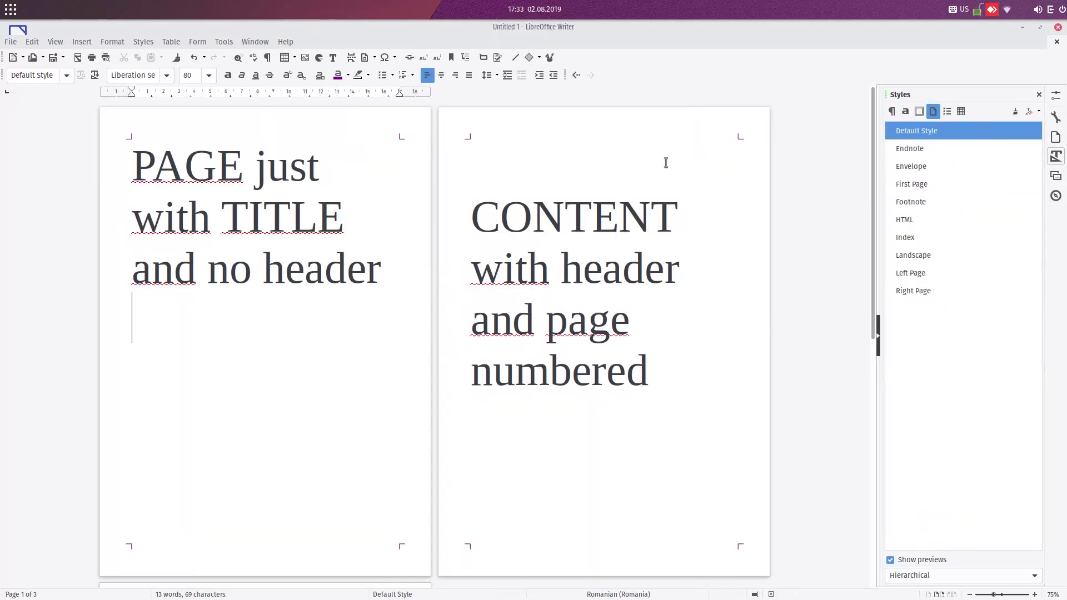
pyautogui.click(278, 275)
pyautogui.click(523, 177)
# Step: Add the header 'This is the header' at size 40 with a pale yellow highlight
pyautogui.click(388, 147)
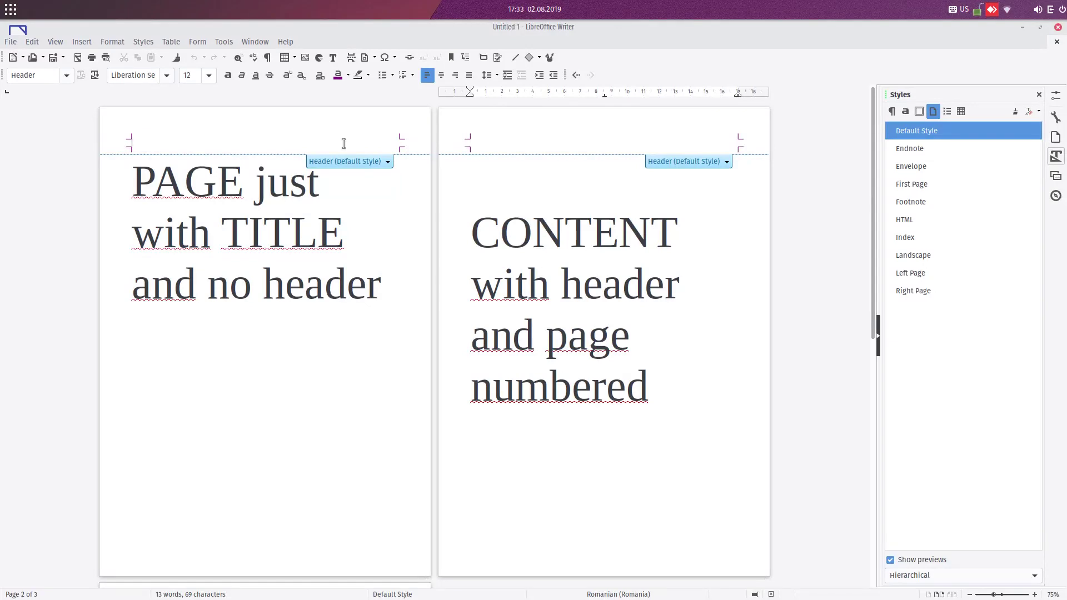
pyautogui.write('This is')
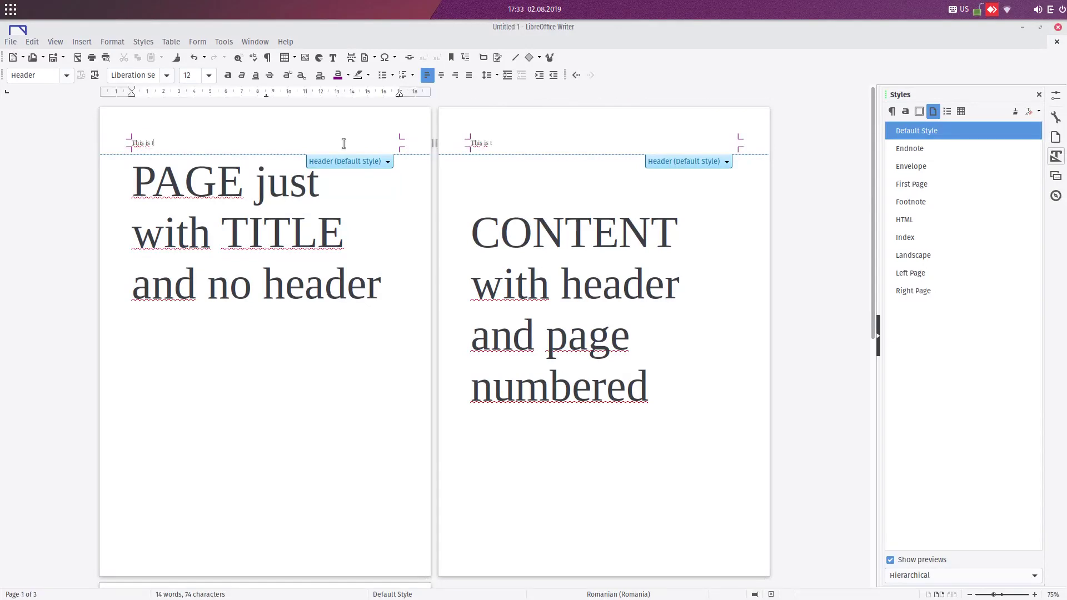
pyautogui.write('r')
pyautogui.hotkey('ctrl', 'a')
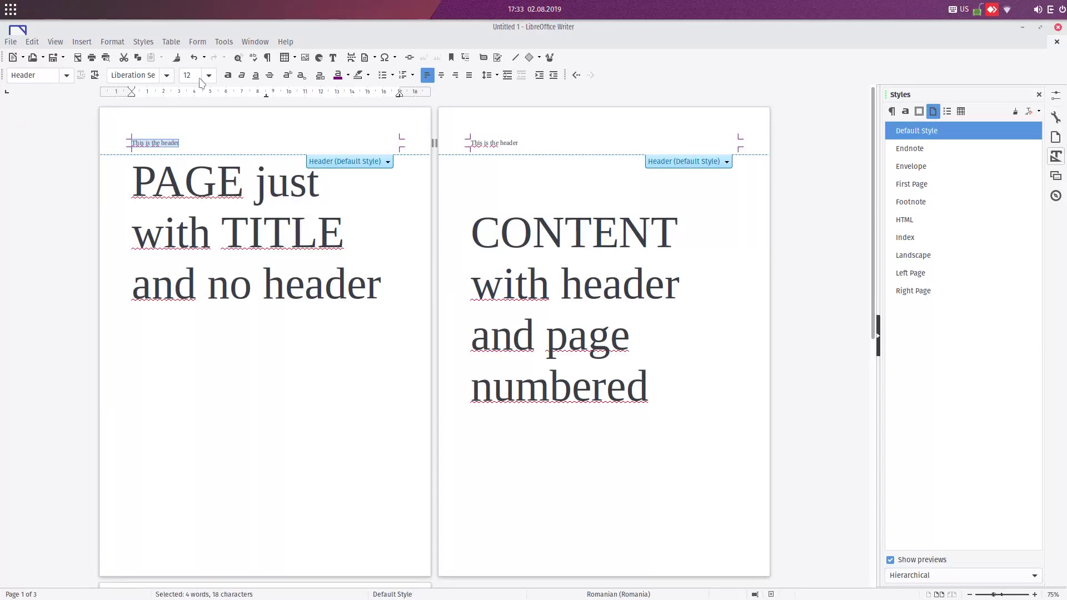
pyautogui.click(209, 75)
pyautogui.click(190, 73)
pyautogui.write('0')
pyautogui.press('Return')
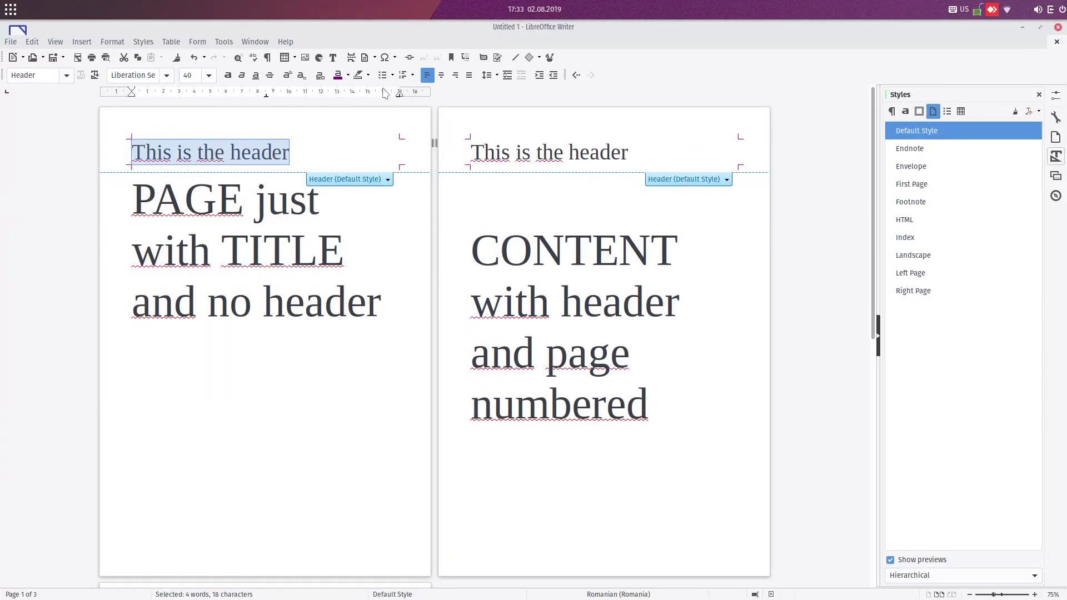
pyautogui.click(368, 75)
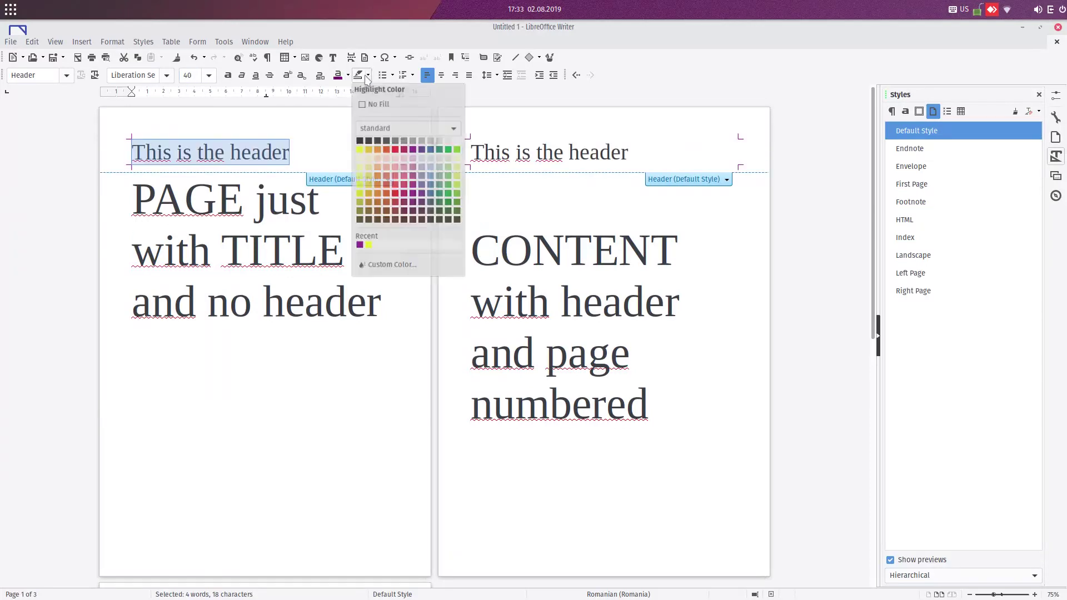
pyautogui.click(457, 159)
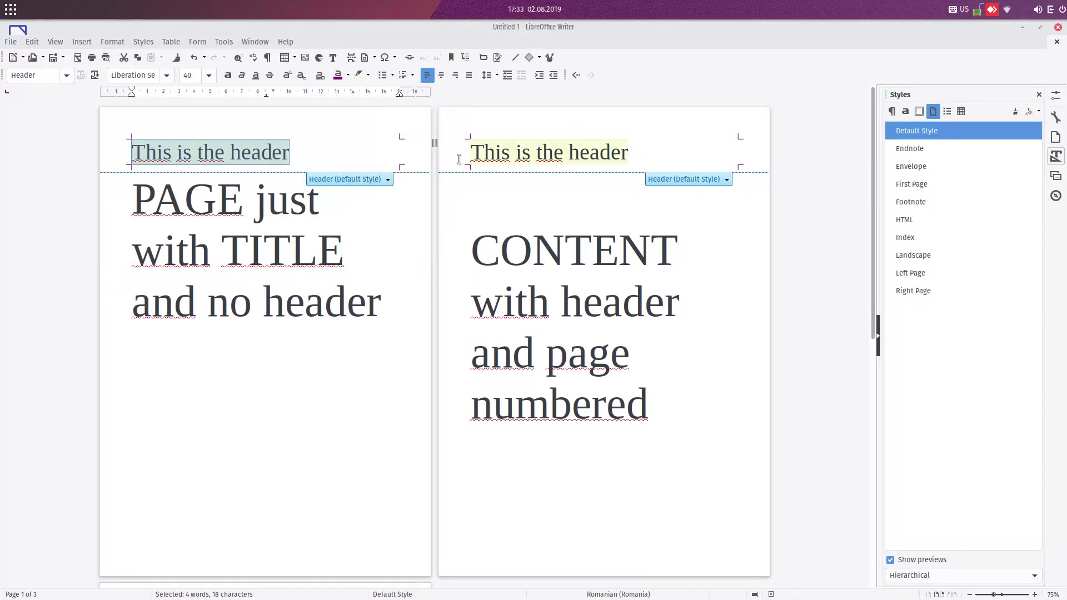
pyautogui.click(343, 145)
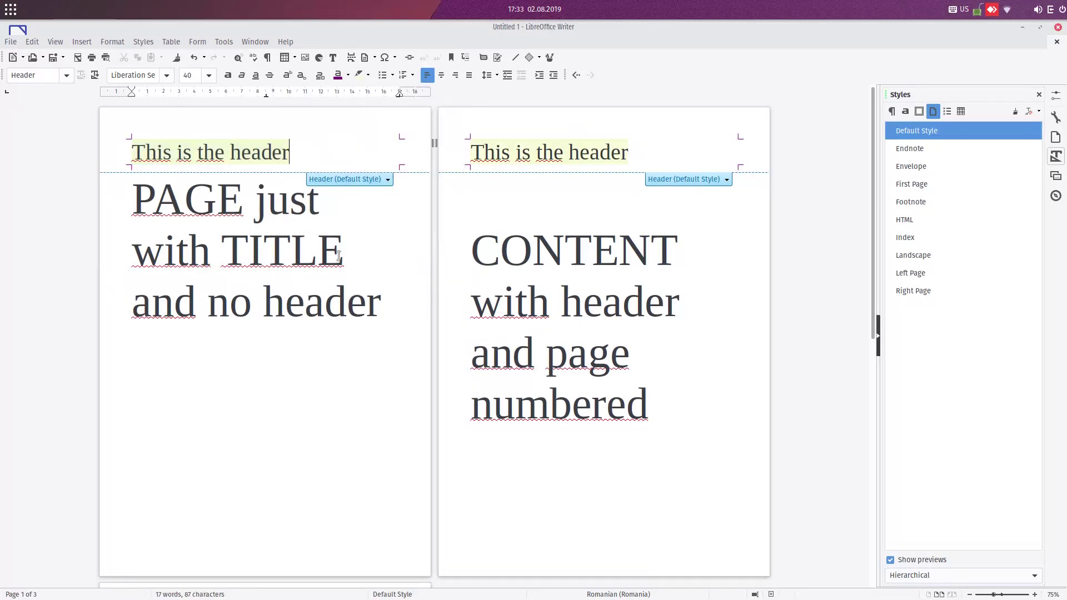
# Step: Make the header bold, italic and centred, with highlighting set to No Fill
pyautogui.moveTo(300, 149); pyautogui.dragTo(134, 147)
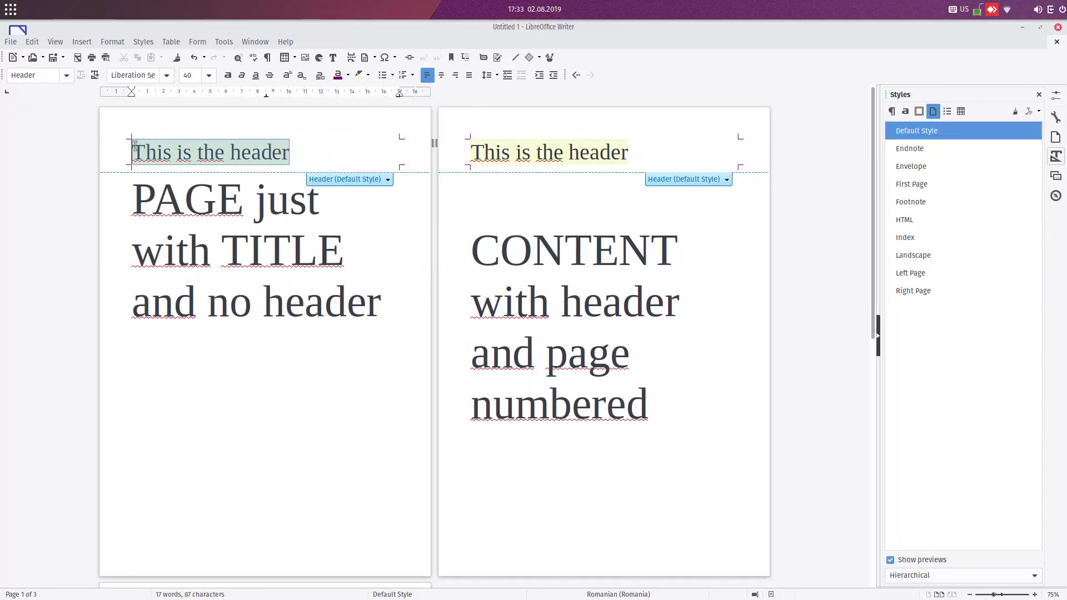
pyautogui.click(367, 75)
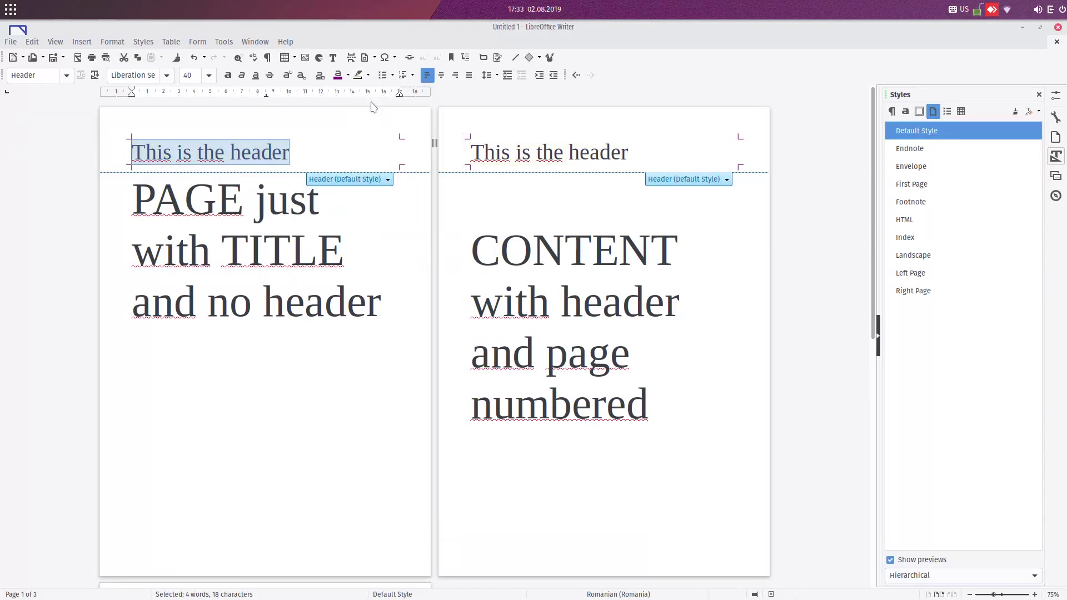
pyautogui.click(228, 75)
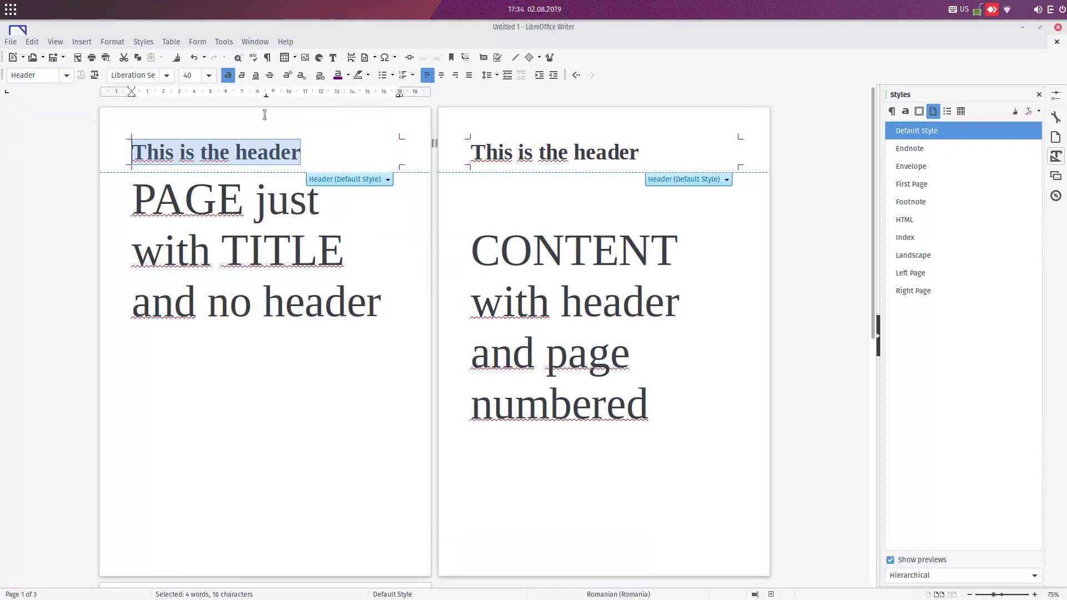
pyautogui.click(241, 75)
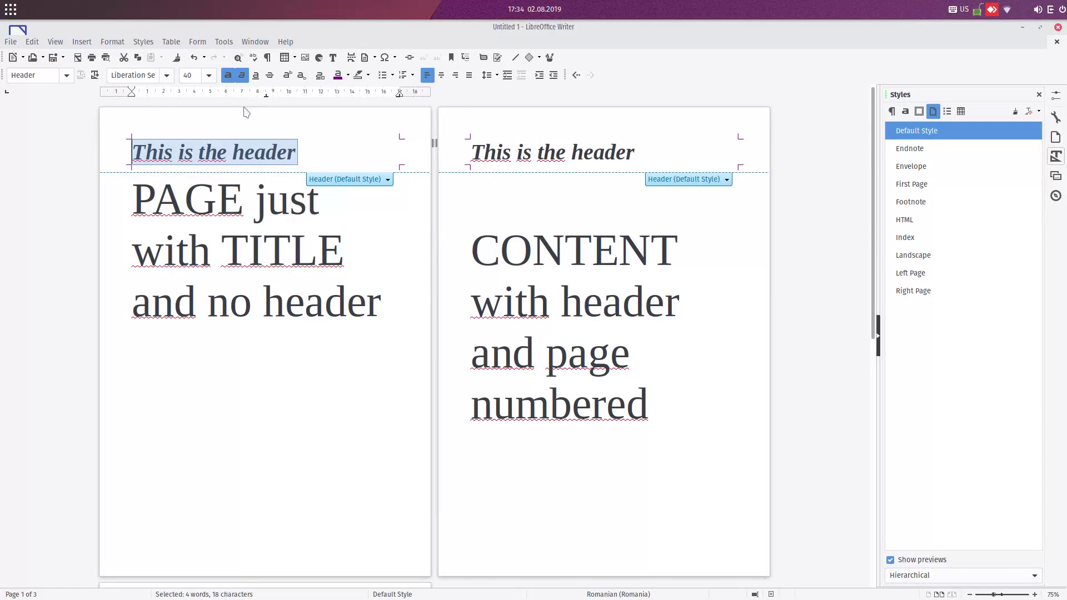
pyautogui.click(441, 75)
pyautogui.click(530, 237)
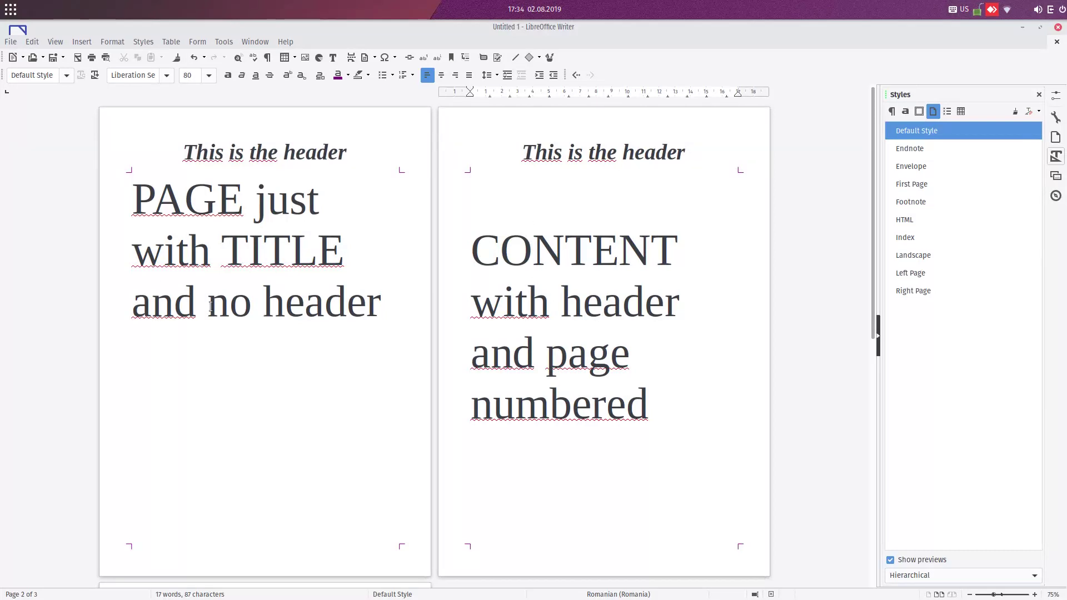
# Step: Bold and centre the title, add blank lines above it, and remove empty lines above CONTENT
pyautogui.moveTo(383, 304); pyautogui.dragTo(129, 204)
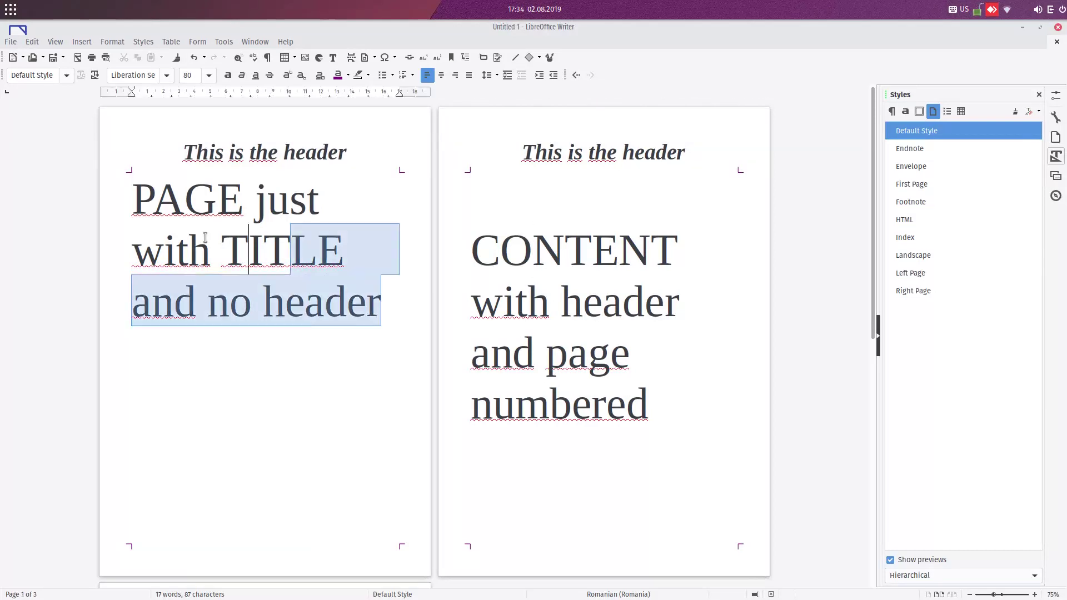
pyautogui.hotkey('ctrl', 'b')
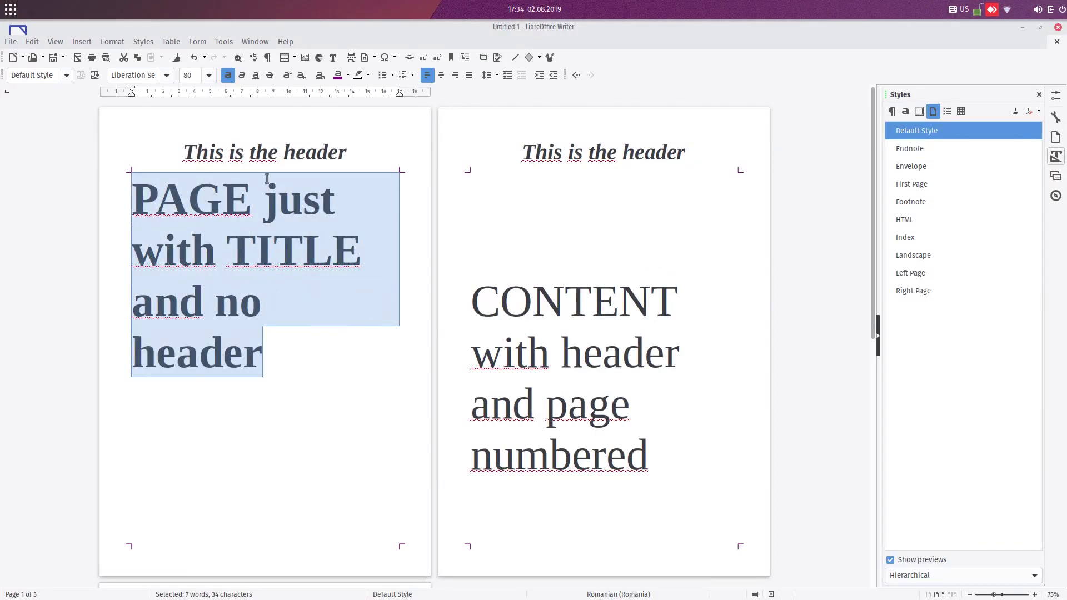
pyautogui.click(442, 76)
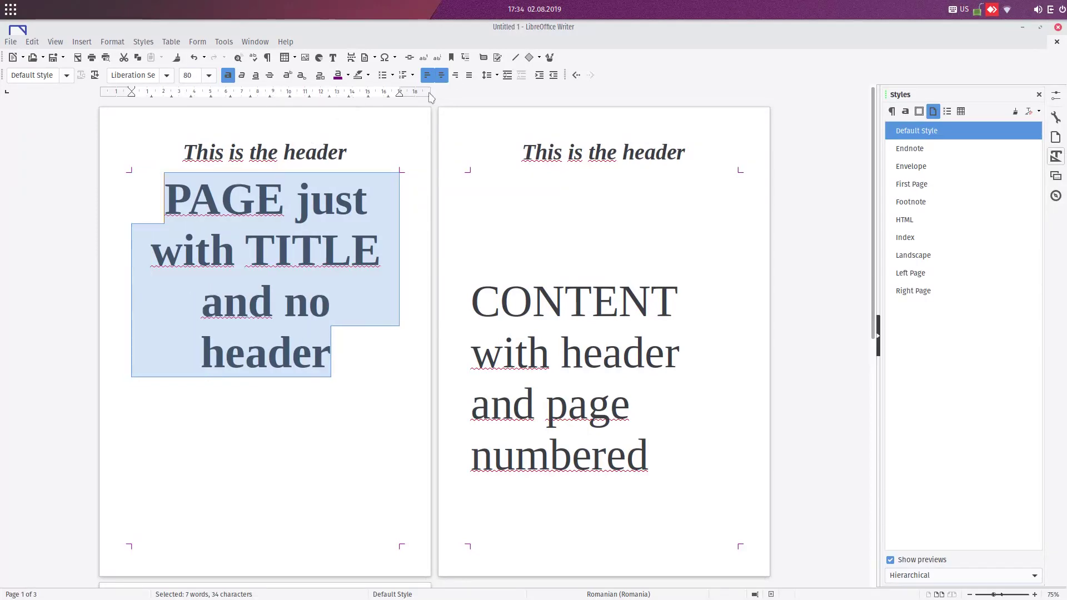
pyautogui.press('Home')
pyautogui.press('Return')
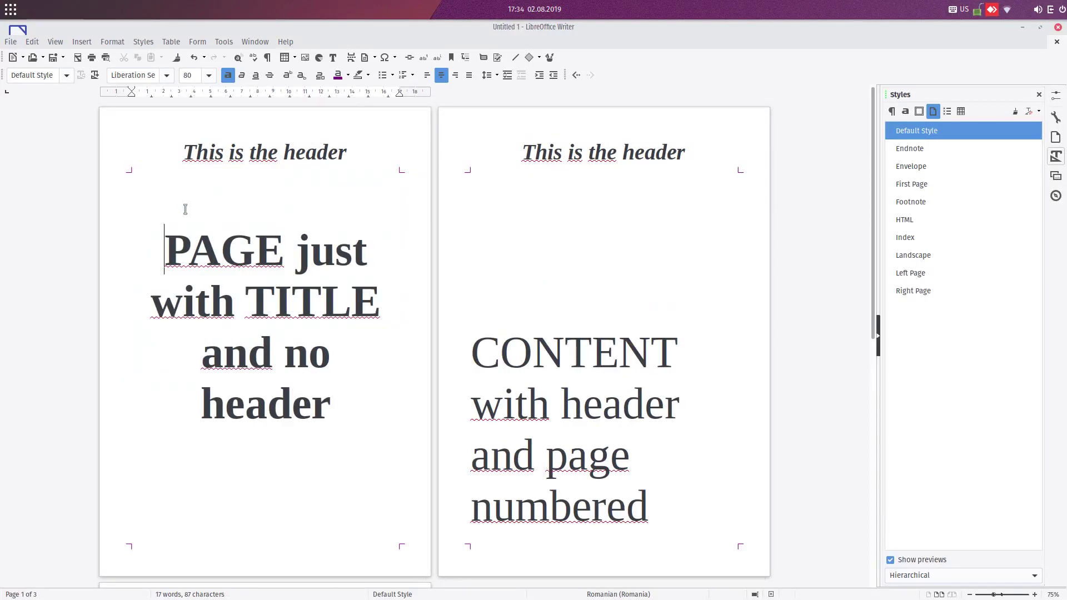
pyautogui.click(574, 197)
pyautogui.press('Delete')
pyautogui.press('Delete')
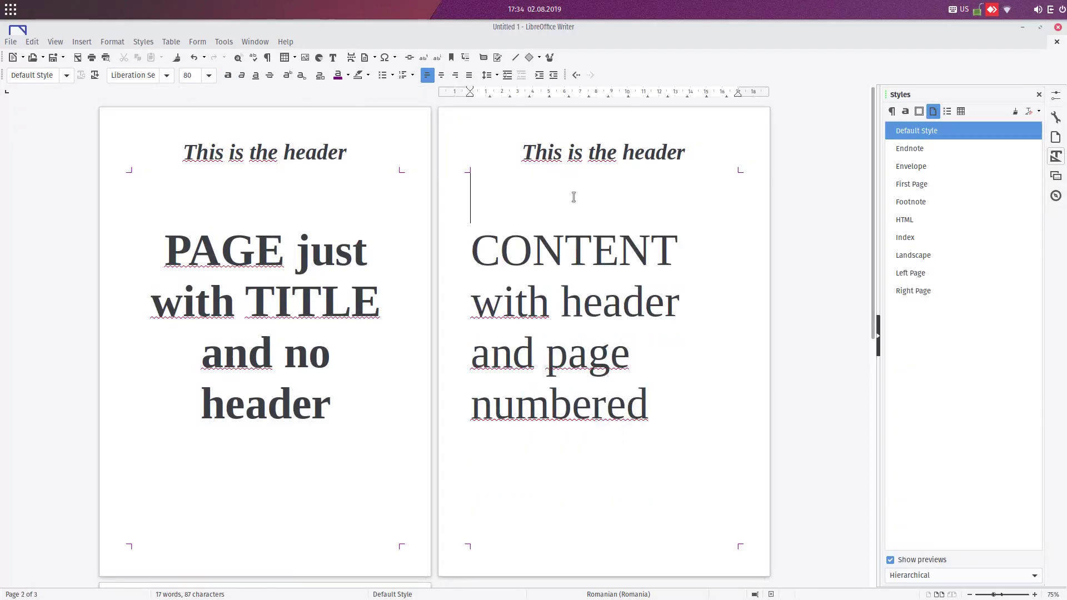
# Step: Zoom out to 60% to see all three pages and show the Paragraph Styles list
pyautogui.click(689, 382)
pyautogui.keyDown('ctrl'); pyautogui.scroll(-1, 689, 383); pyautogui.keyUp('ctrl')
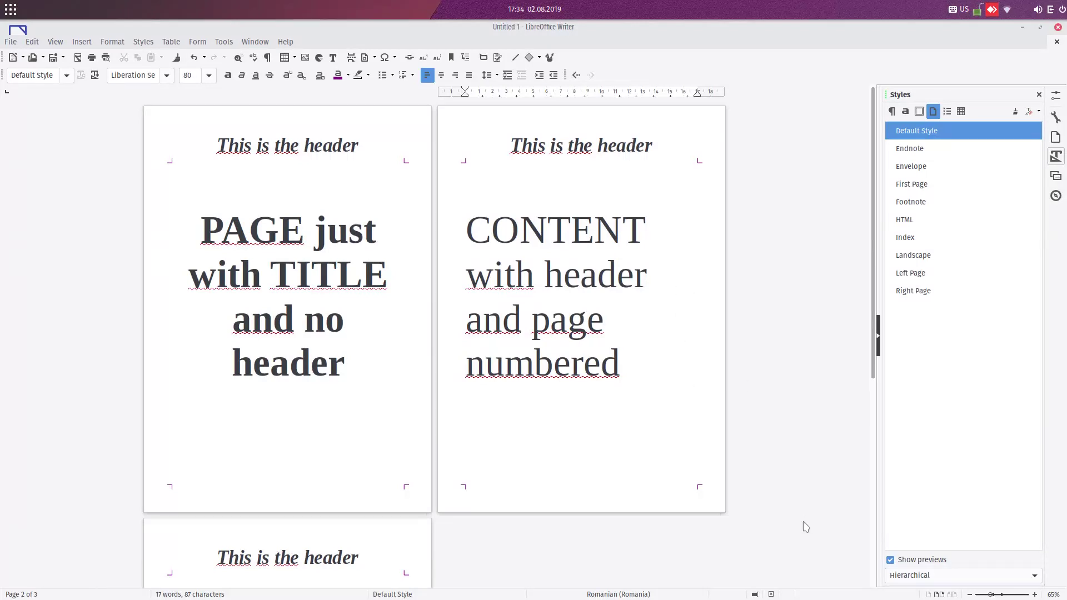
pyautogui.keyDown('ctrl'); pyautogui.scroll(-1, 803, 526); pyautogui.keyUp('ctrl')
pyautogui.click(514, 309)
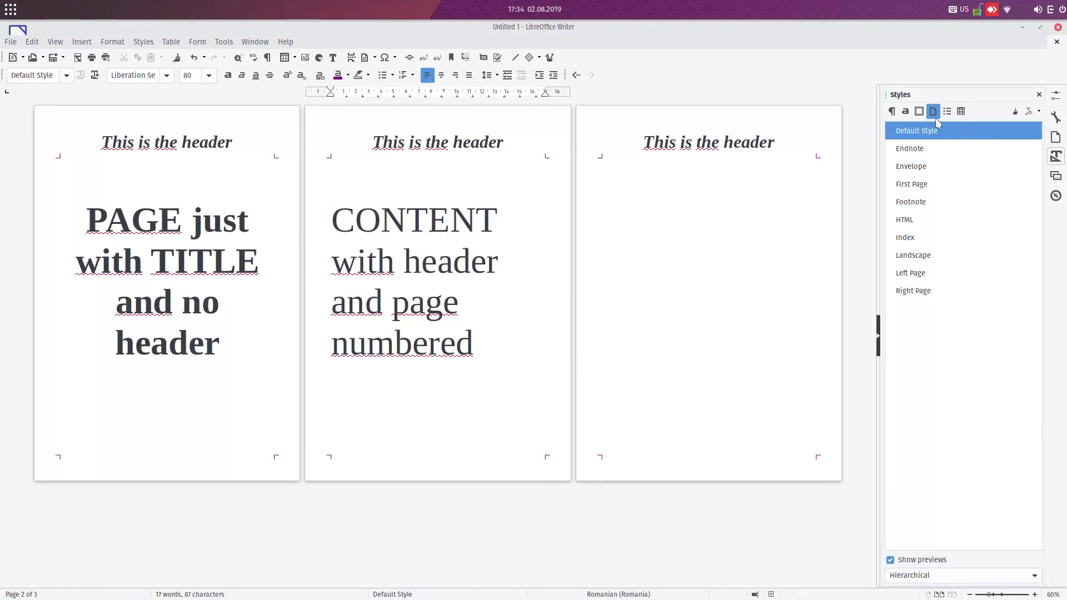
pyautogui.click(893, 112)
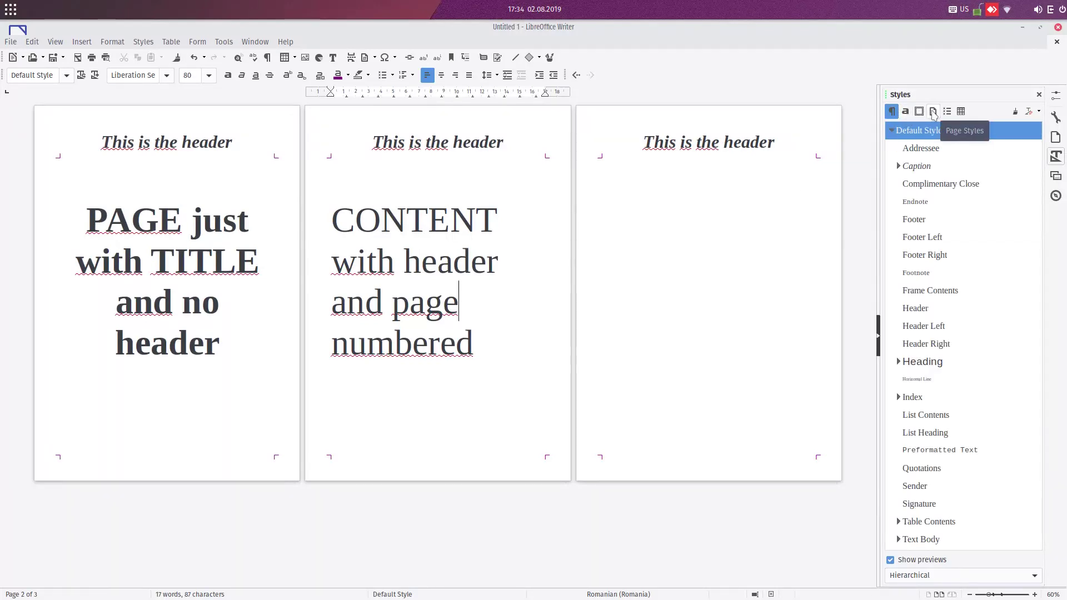
# Step: Apply the First Page style to the title page from the Page Styles list
pyautogui.click(934, 112)
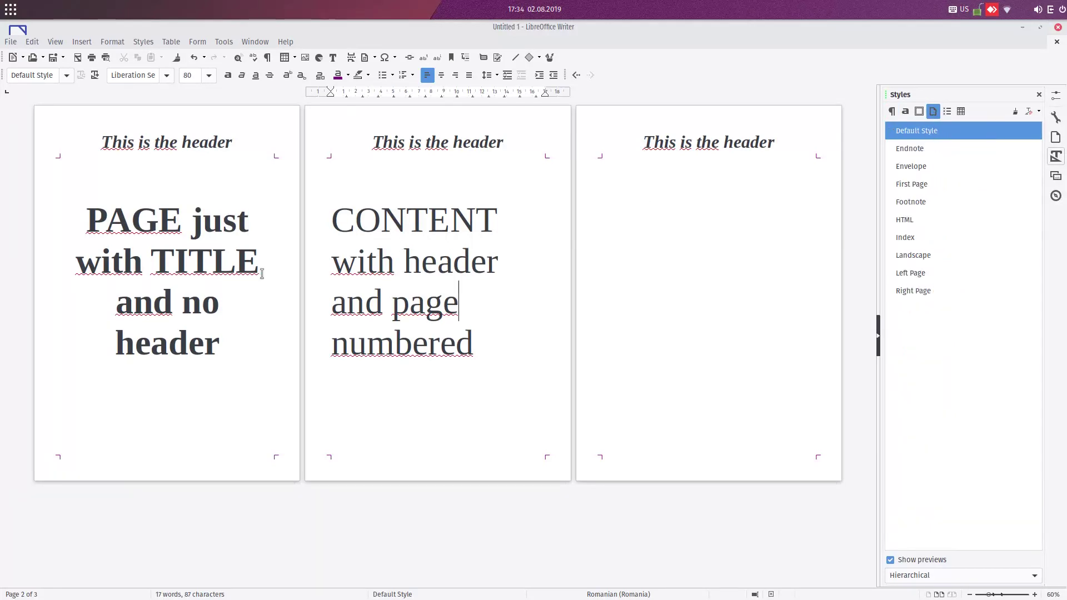
pyautogui.click(243, 332)
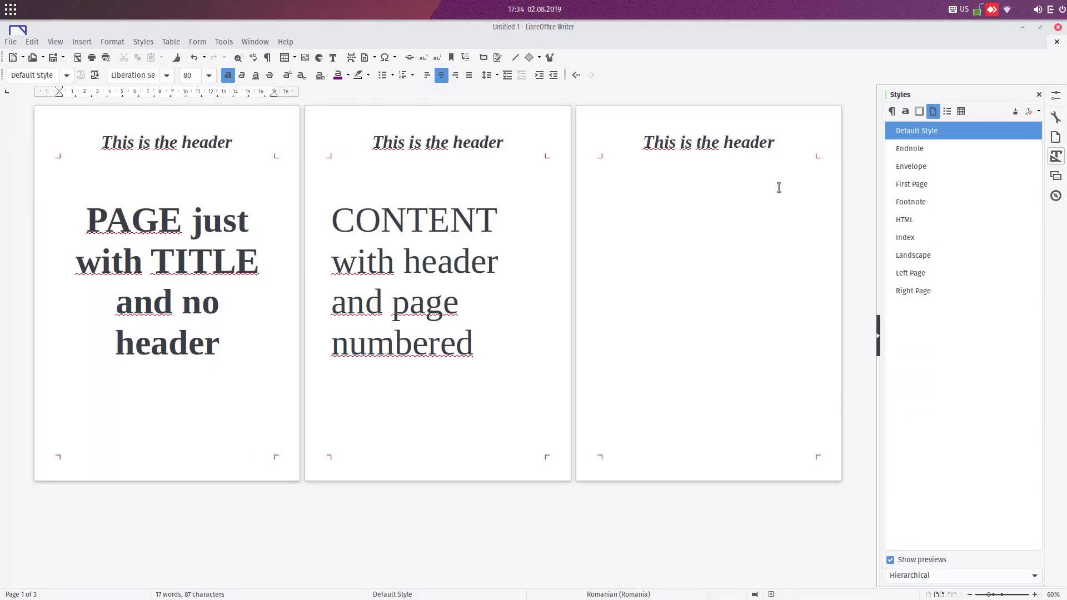
pyautogui.doubleClick(919, 185)
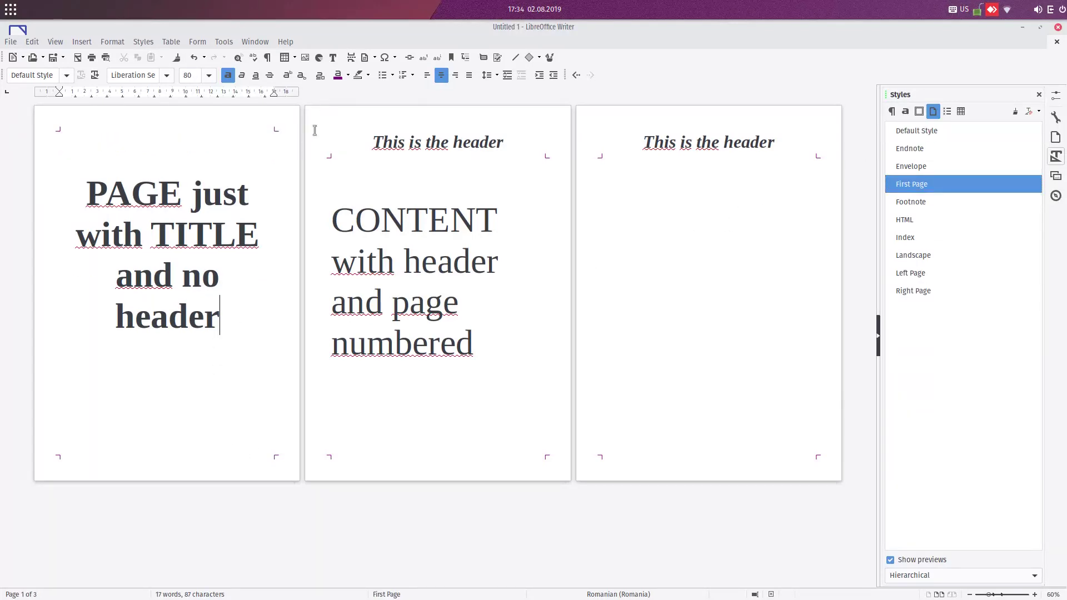
pyautogui.click(391, 463)
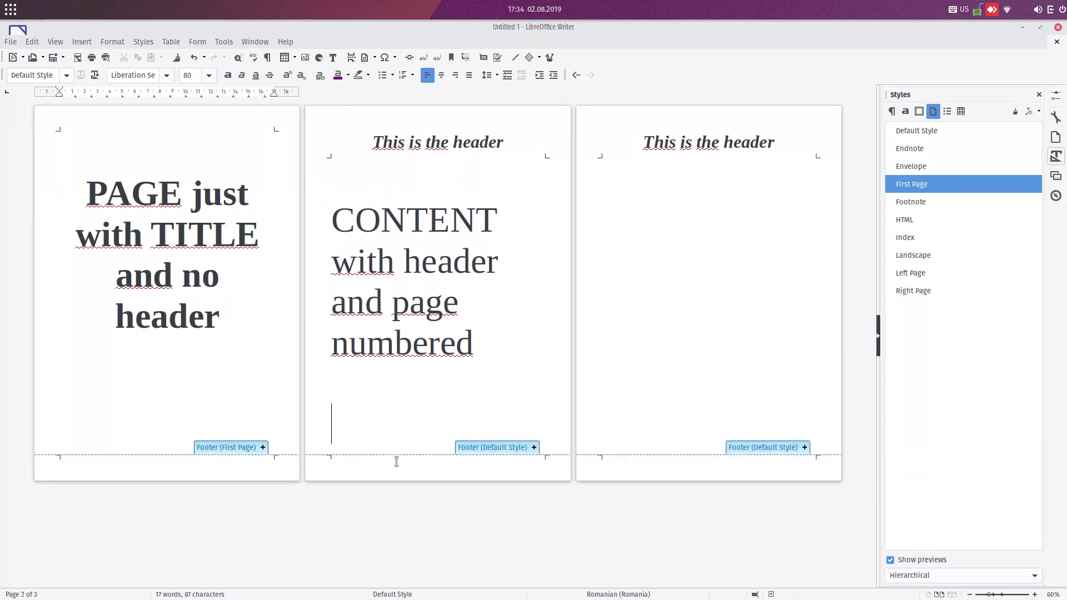
# Step: Add a default-style footer to the content pages and insert a page number field
pyautogui.click(475, 452)
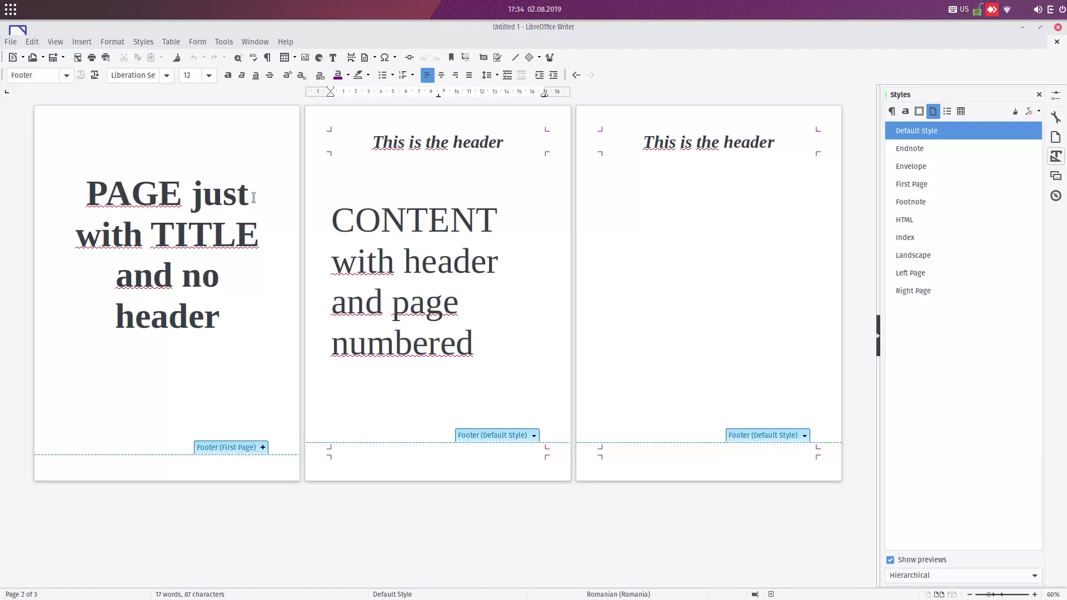
pyautogui.click(82, 42)
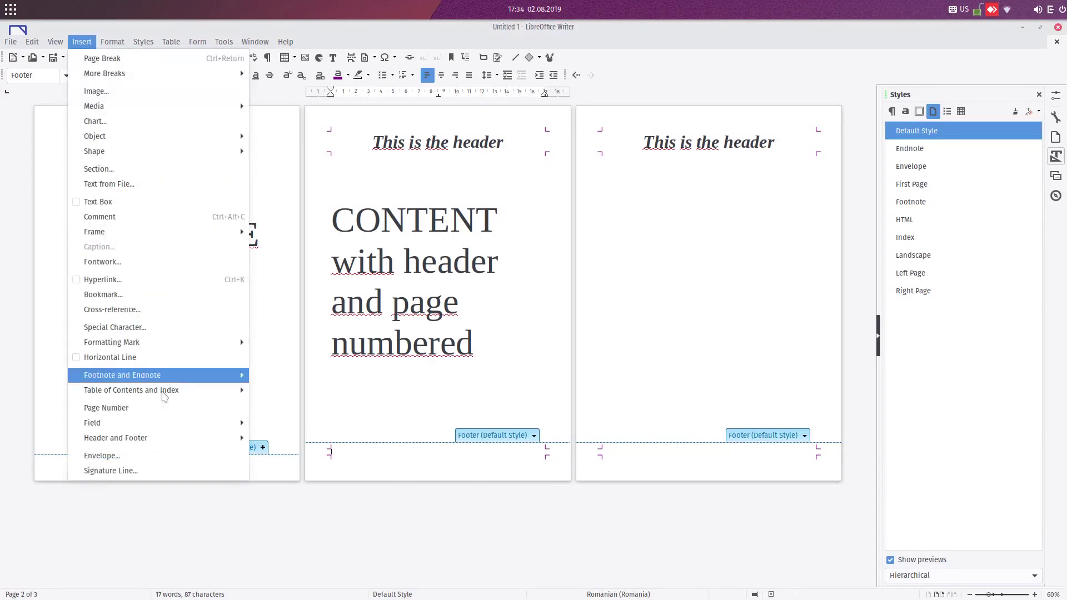
pyautogui.click(171, 409)
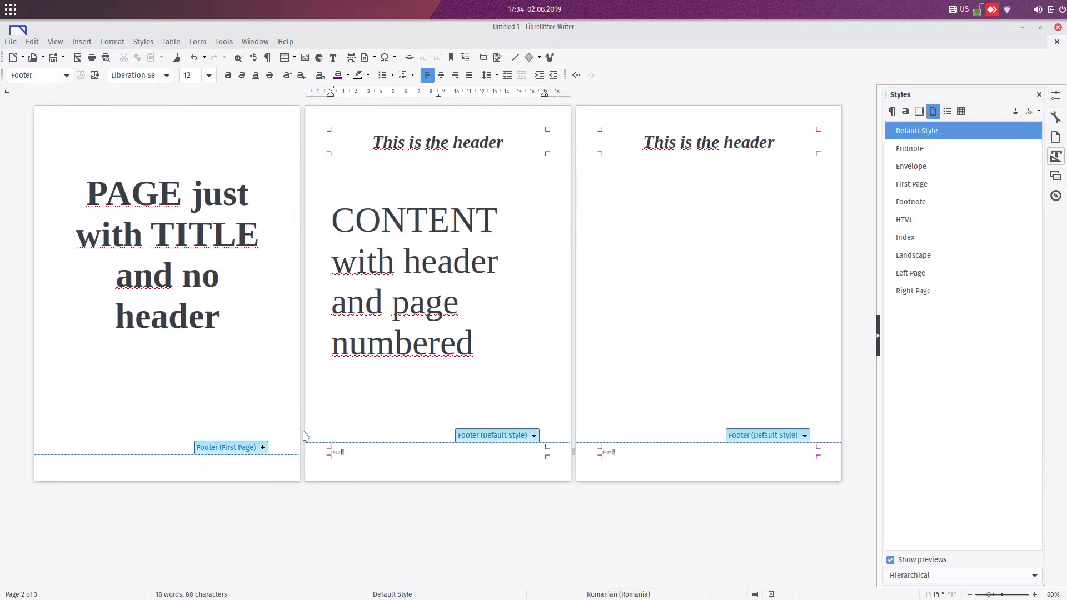
pyautogui.write('no. ')
pyautogui.write('ber')
# Step: Enlarge the page-2 footer text to 40 points
pyautogui.click(408, 394)
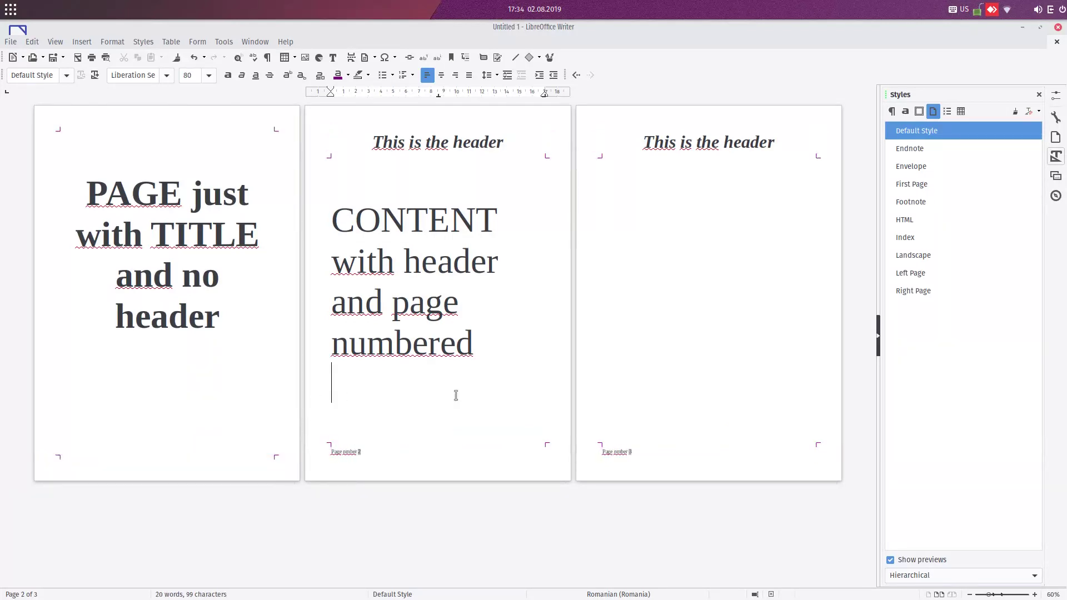
pyautogui.tripleClick(398, 454)
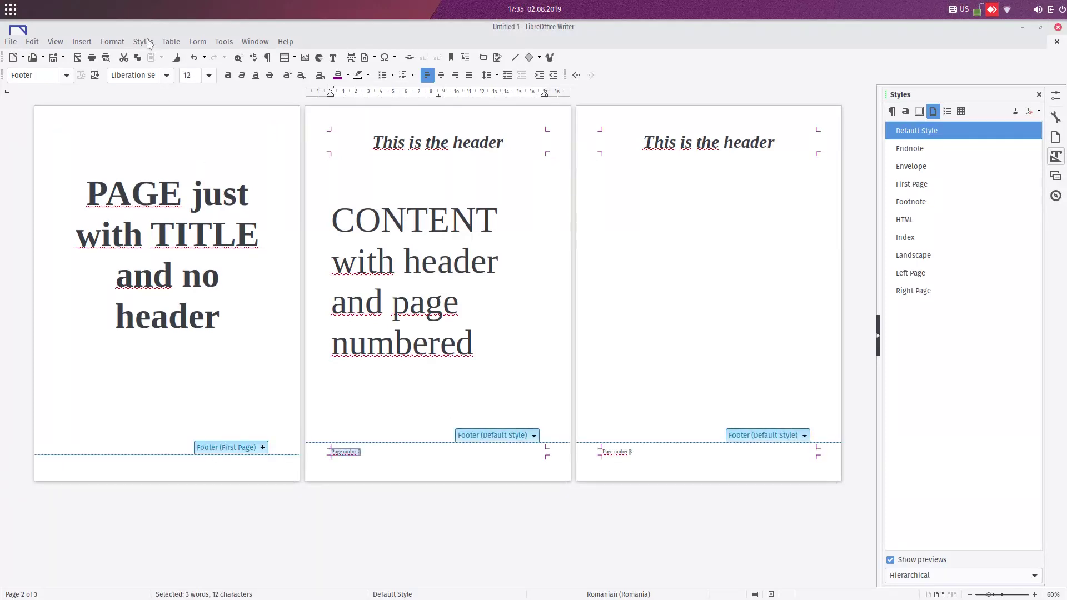
pyautogui.click(209, 75)
pyautogui.write('12')
pyautogui.press('Return')
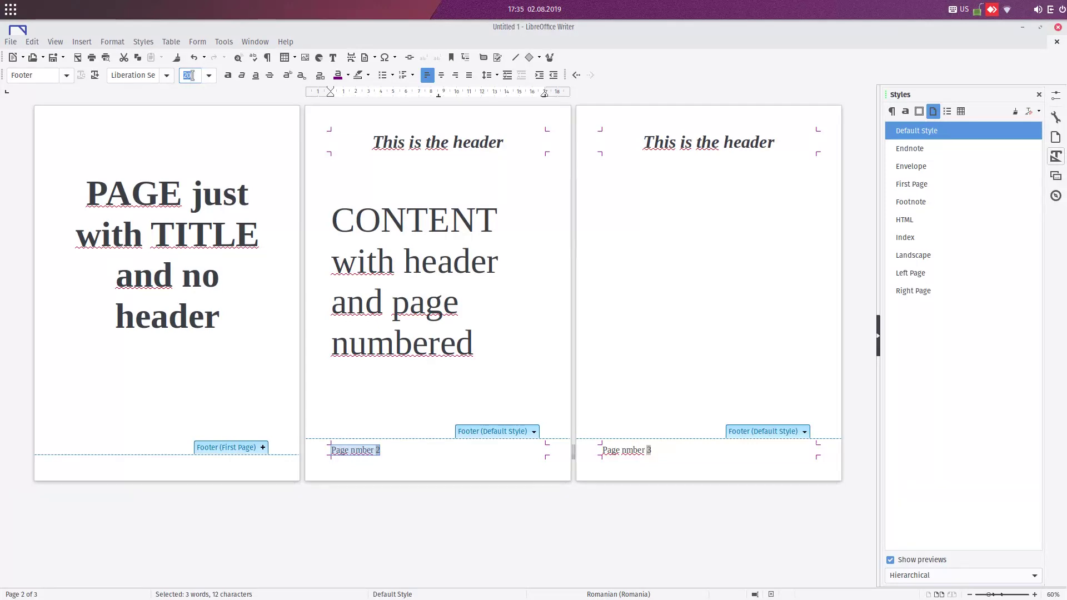
pyautogui.press('Return')
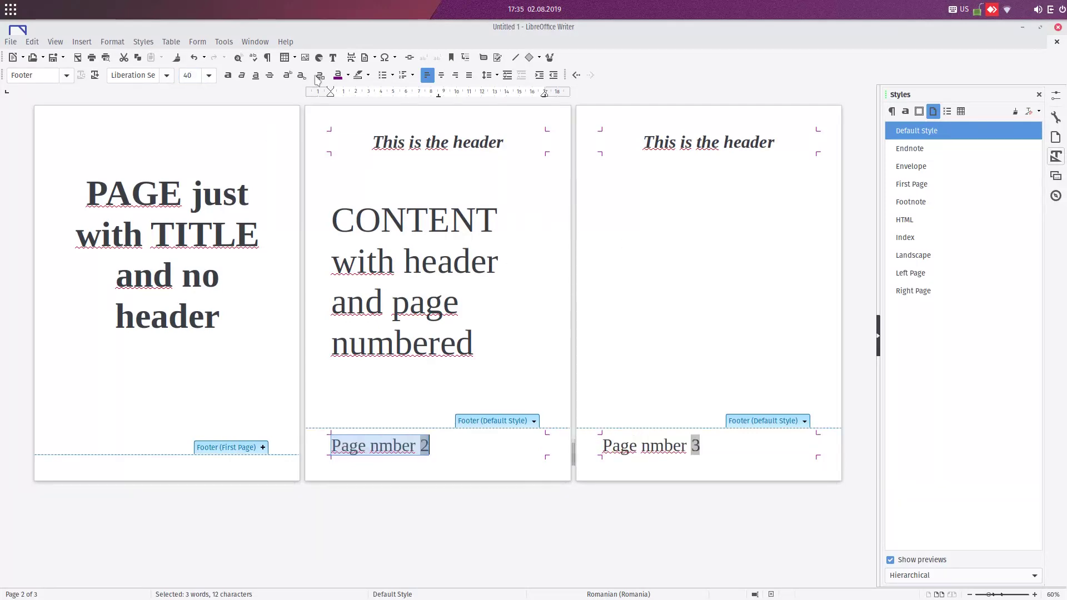
# Step: Correct the footer label to 'Page number' and make the footer italic
pyautogui.click(383, 446)
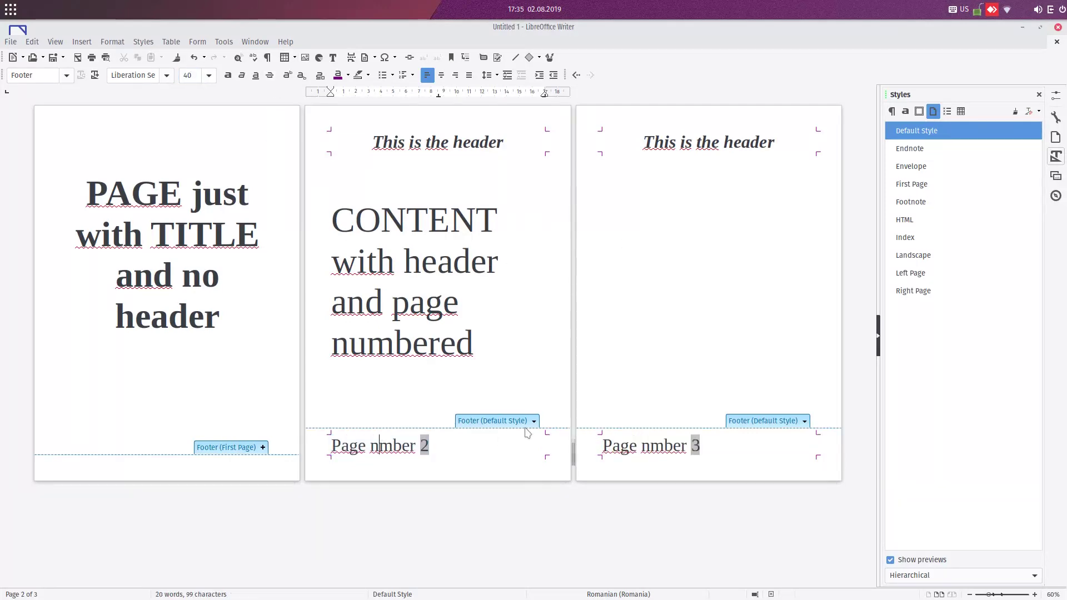
pyautogui.write('u')
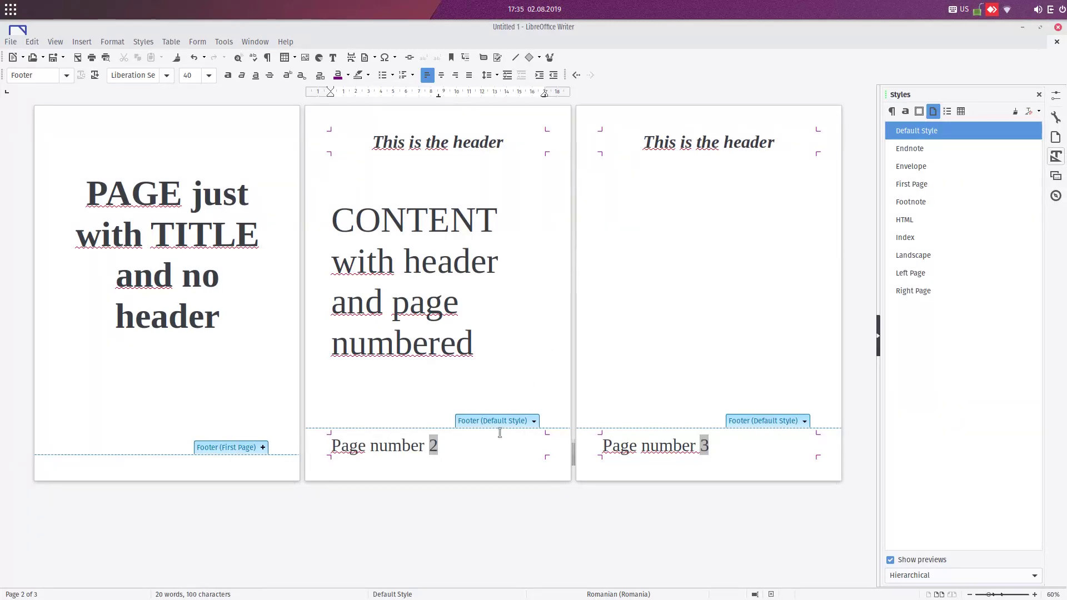
pyautogui.tripleClick(450, 453)
pyautogui.click(242, 76)
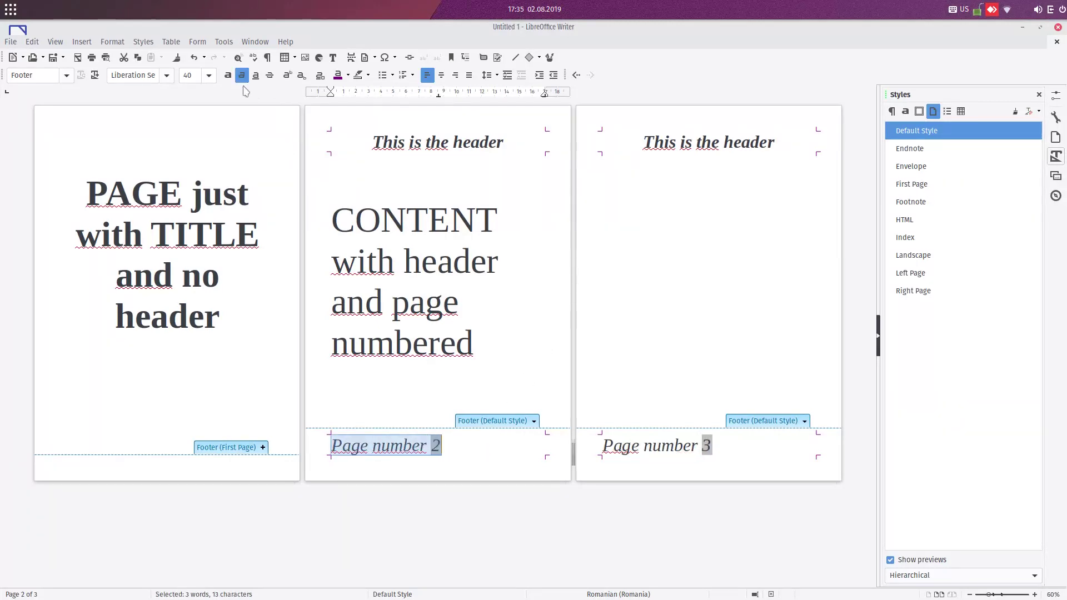
pyautogui.click(487, 388)
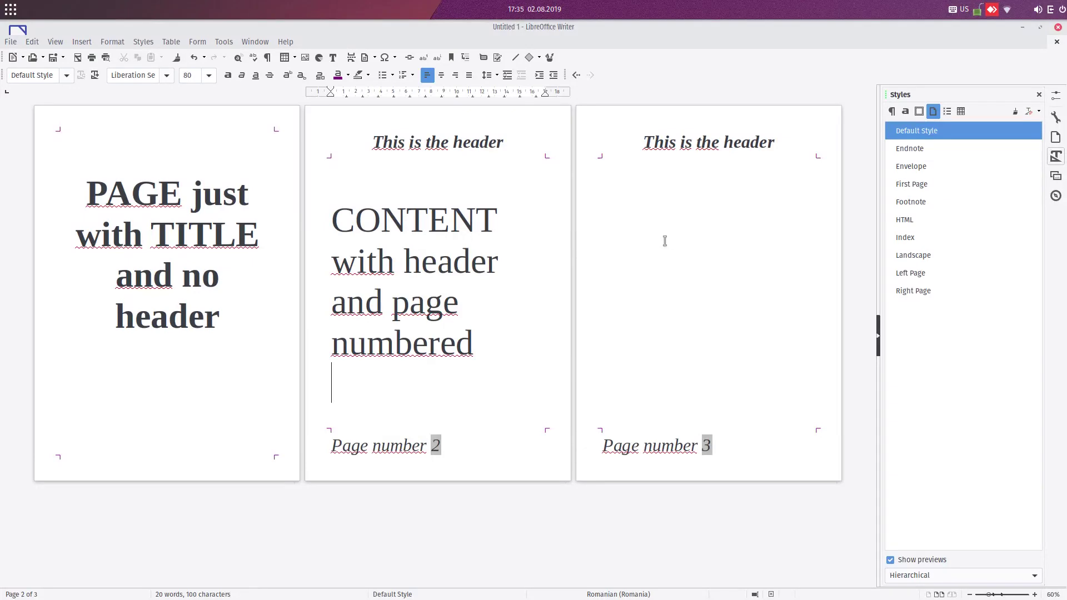
pyautogui.click(619, 257)
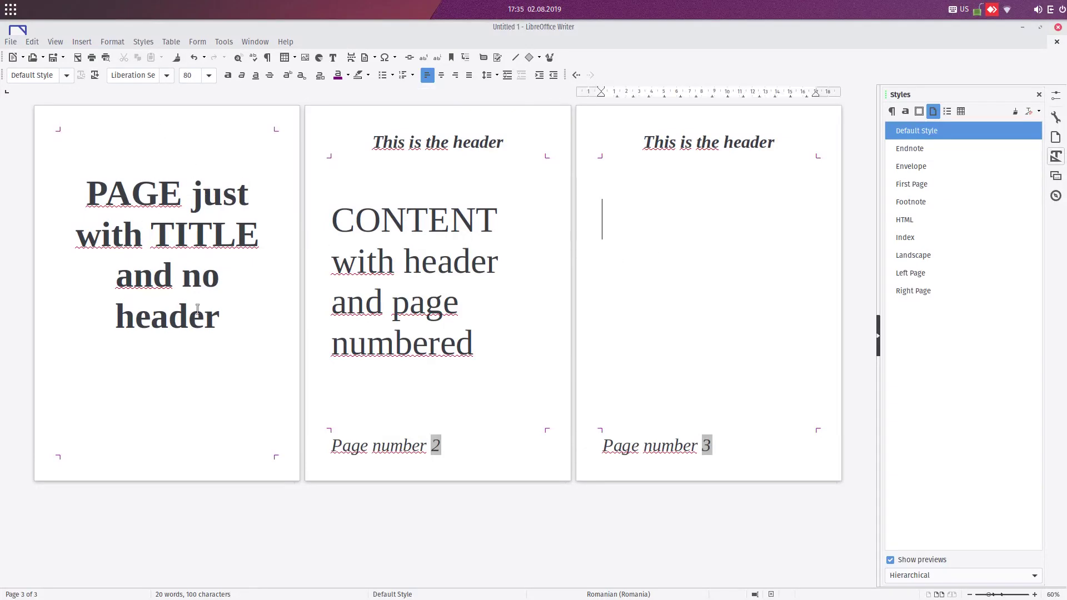
pyautogui.click(176, 126)
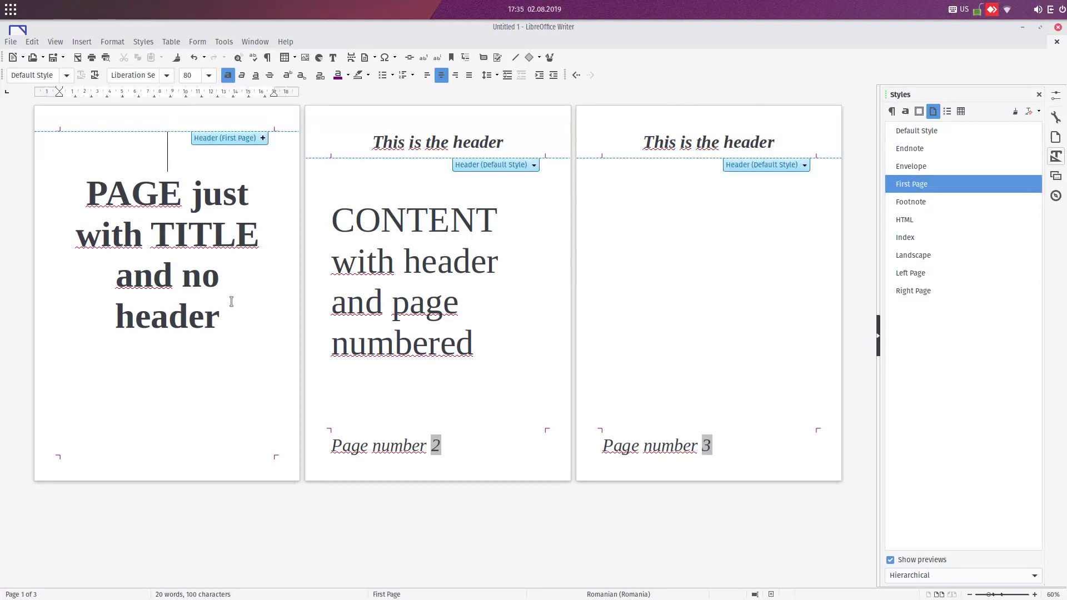
pyautogui.click(229, 384)
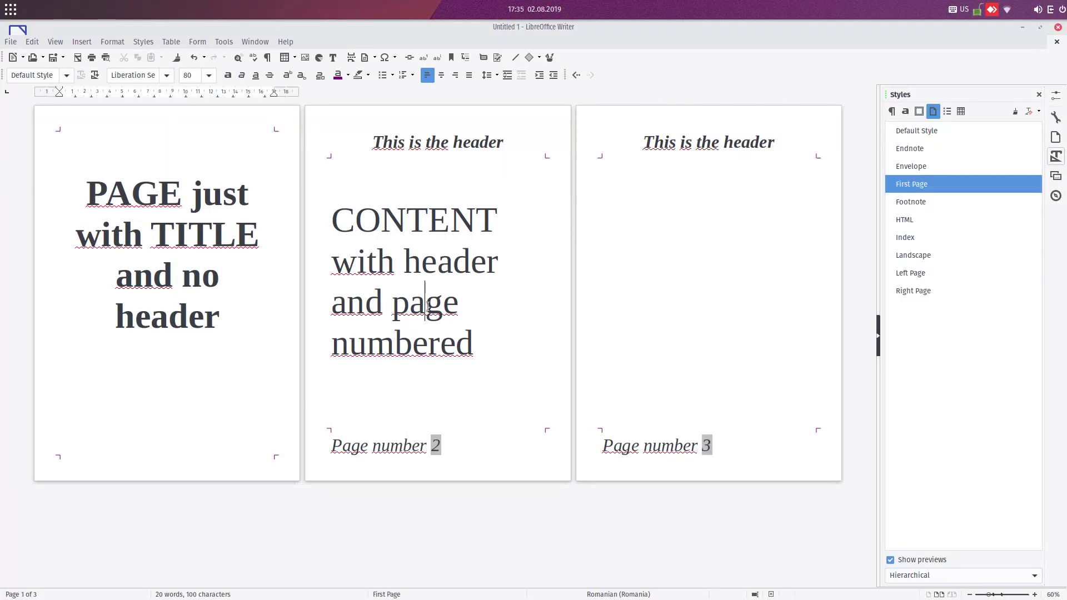
pyautogui.click(425, 302)
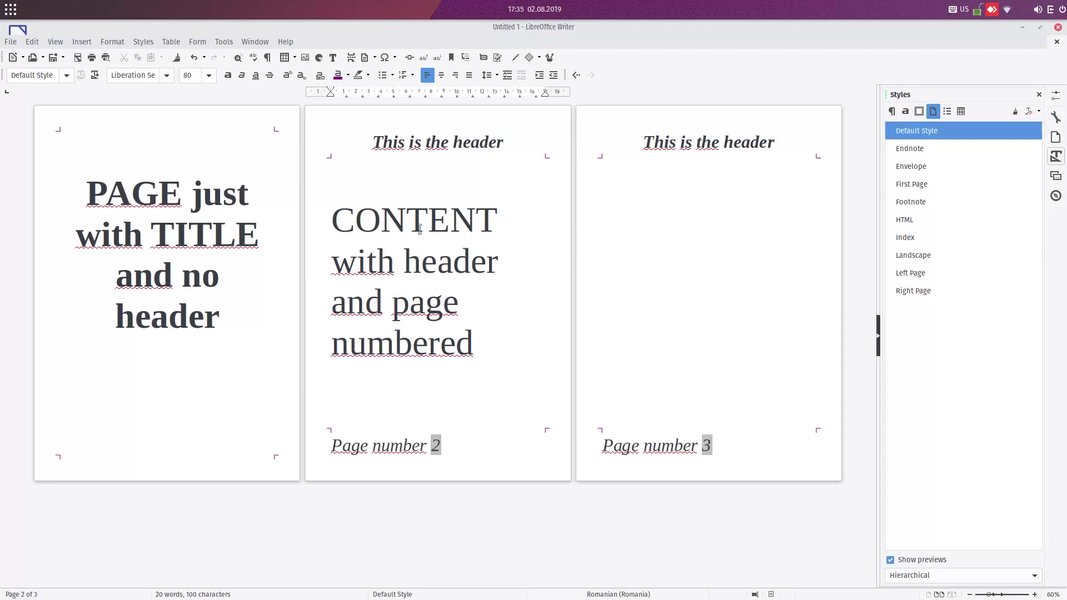
pyautogui.moveTo(391, 221); pyautogui.dragTo(482, 354)
pyautogui.click(445, 389)
# Step: Centre the CONTENT paragraph on page 2
pyautogui.moveTo(427, 220); pyautogui.dragTo(513, 350)
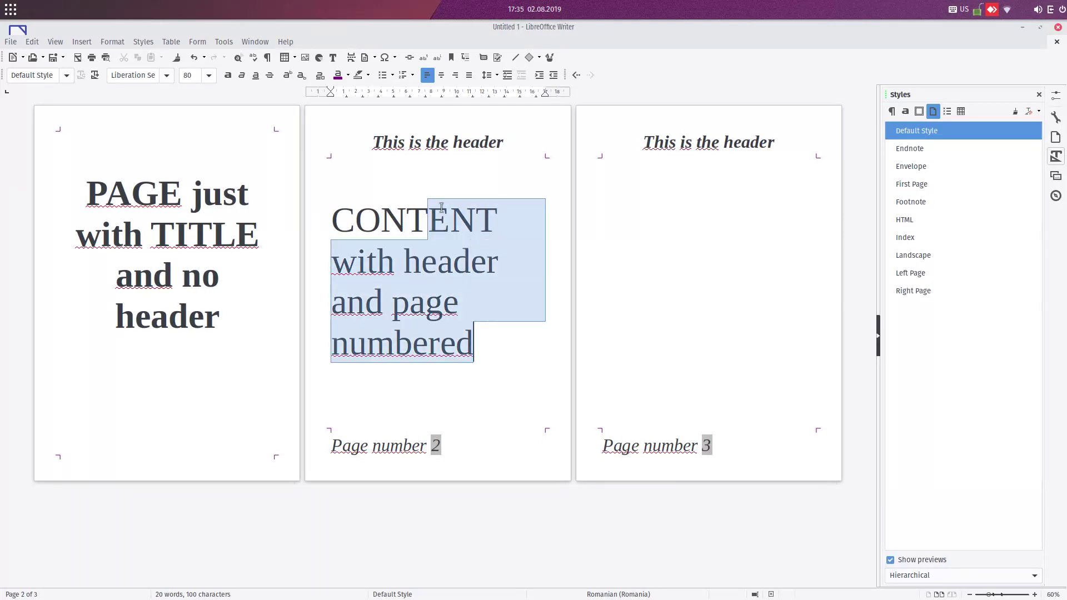
pyautogui.click(442, 75)
pyautogui.click(432, 222)
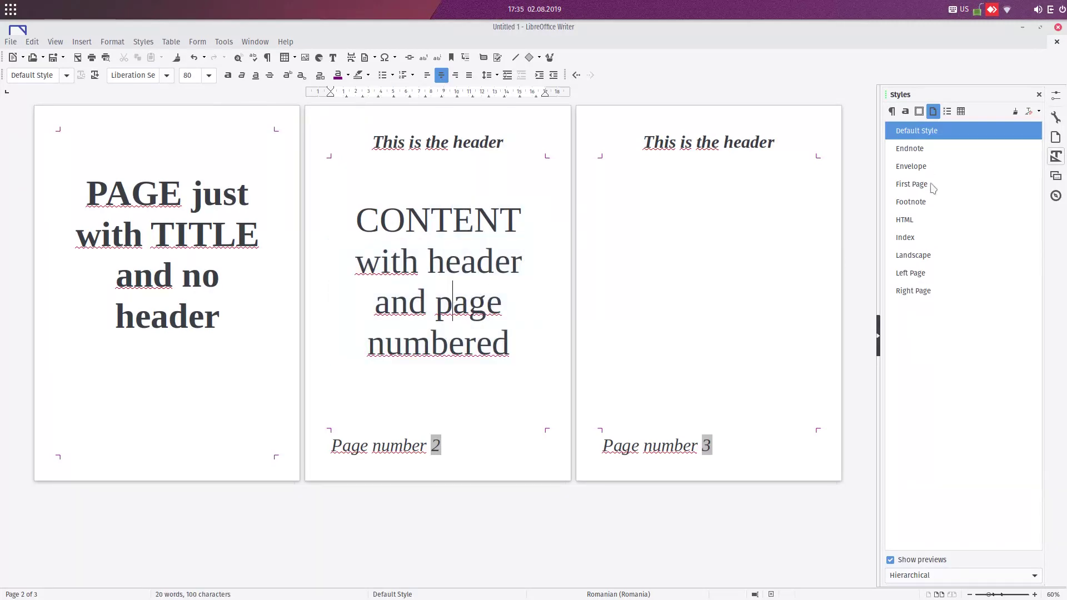
# Step: Switch page 1 to Default Style and back to First Page, then check each page
pyautogui.doubleClick(917, 131)
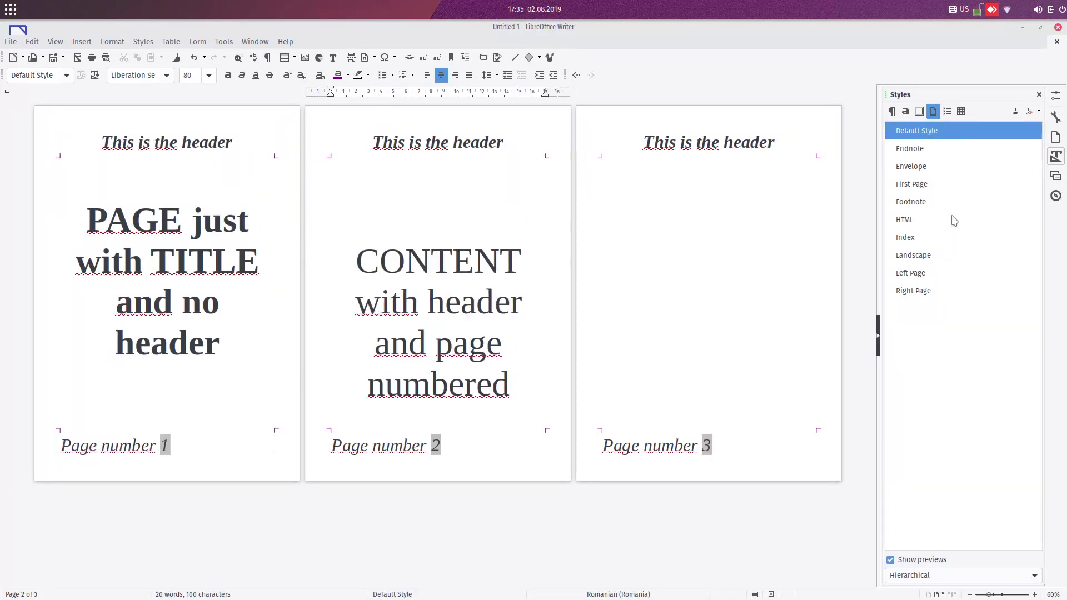
pyautogui.doubleClick(926, 183)
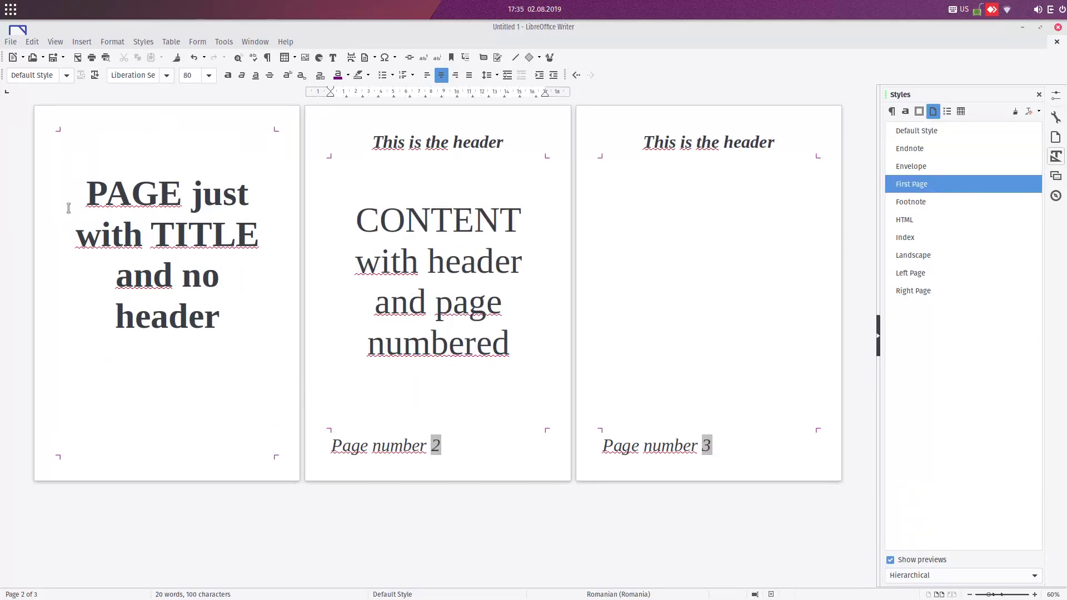
pyautogui.click(151, 233)
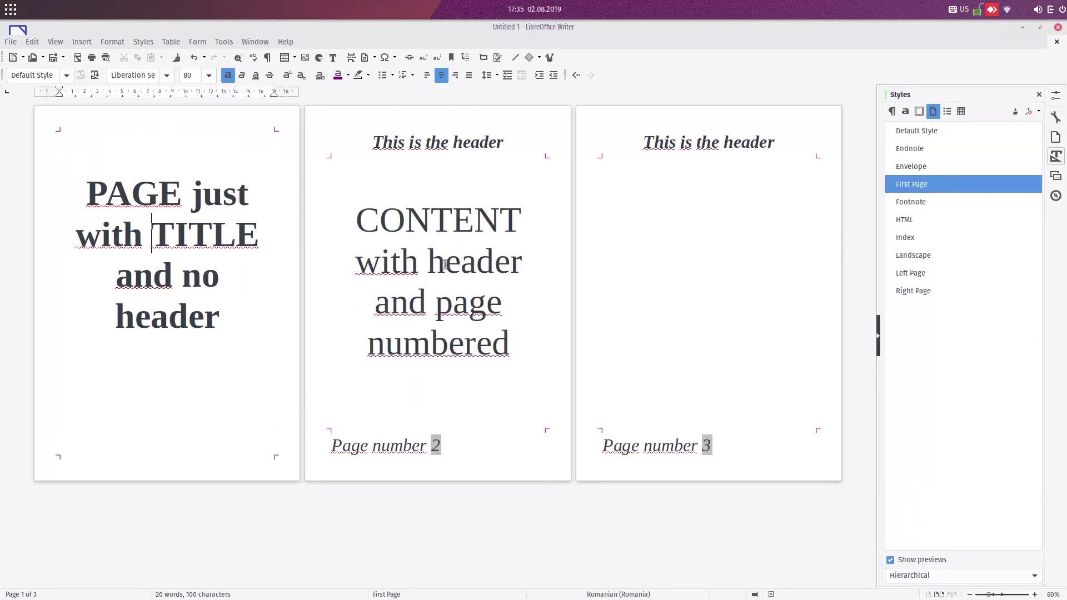
pyautogui.click(465, 248)
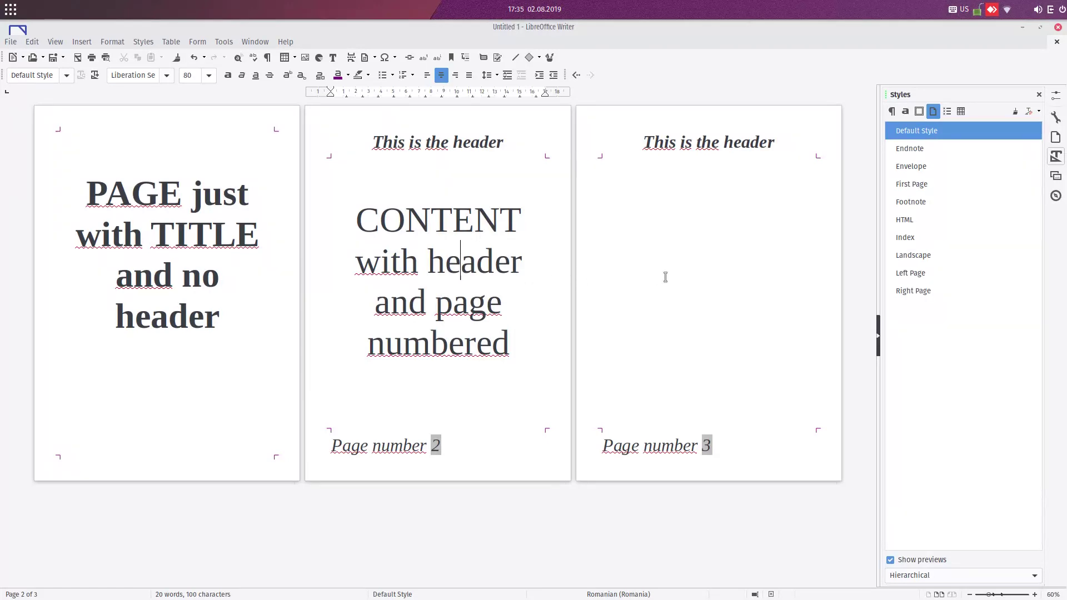
pyautogui.click(470, 299)
pyautogui.click(734, 253)
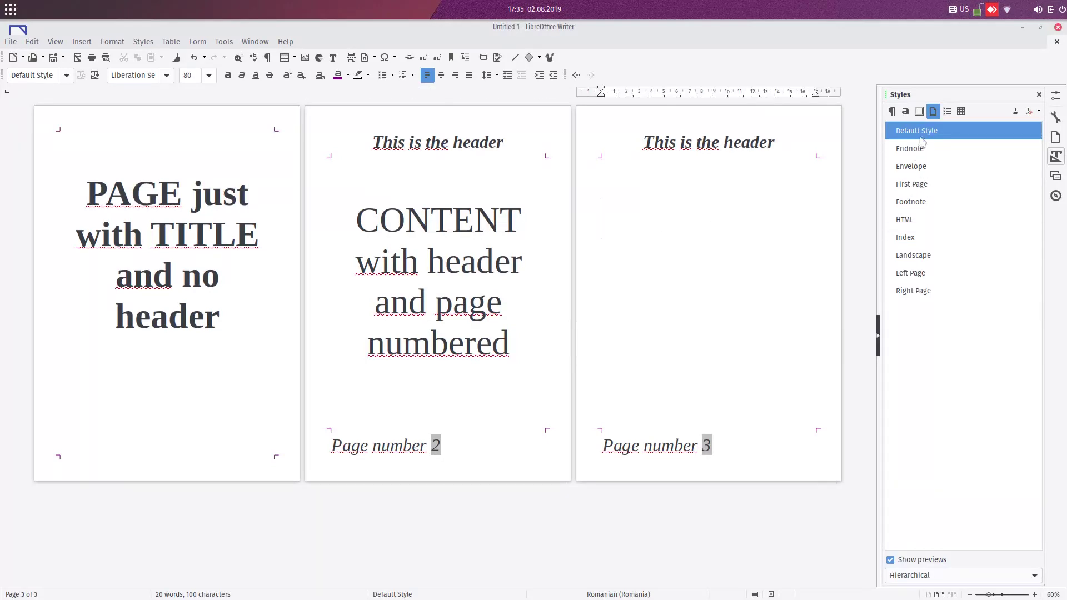
# Step: Apply Default Style to page 1 once more, then restore First Page
pyautogui.doubleClick(922, 134)
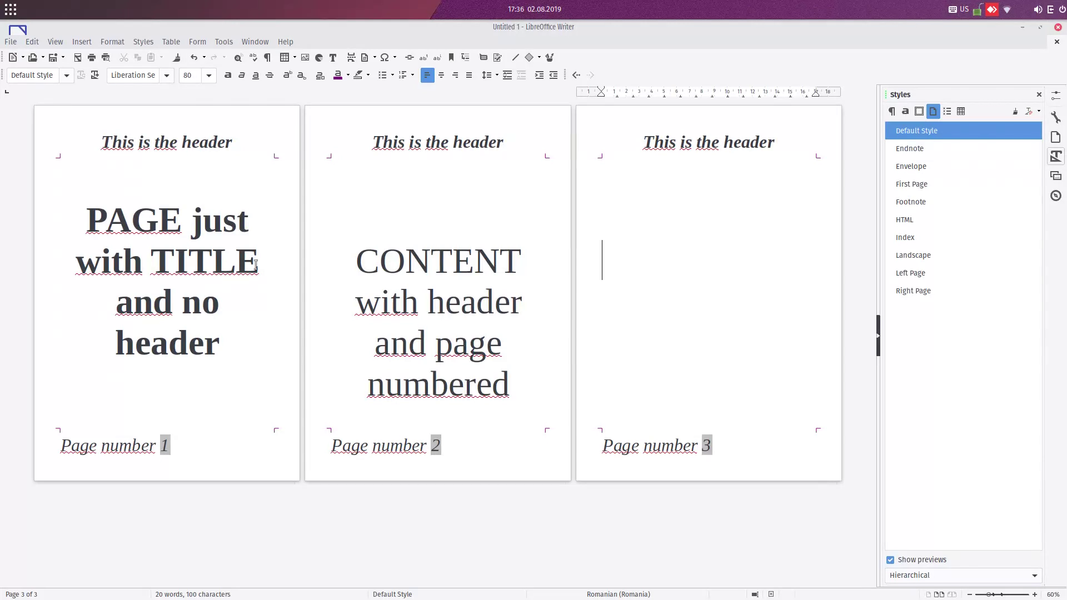
pyautogui.doubleClick(927, 190)
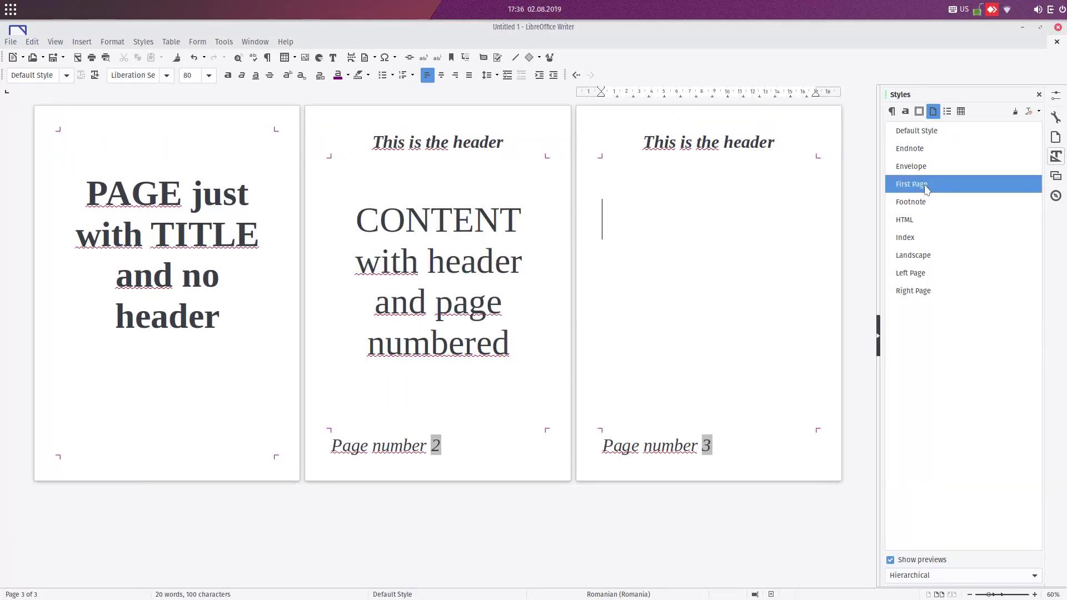
pyautogui.click(354, 263)
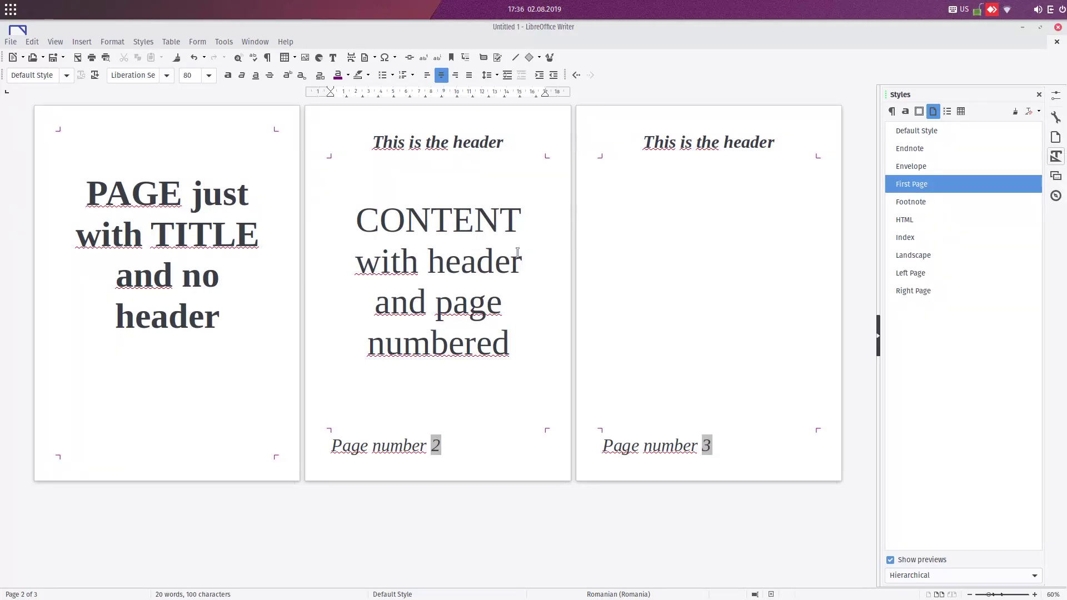
pyautogui.click(251, 240)
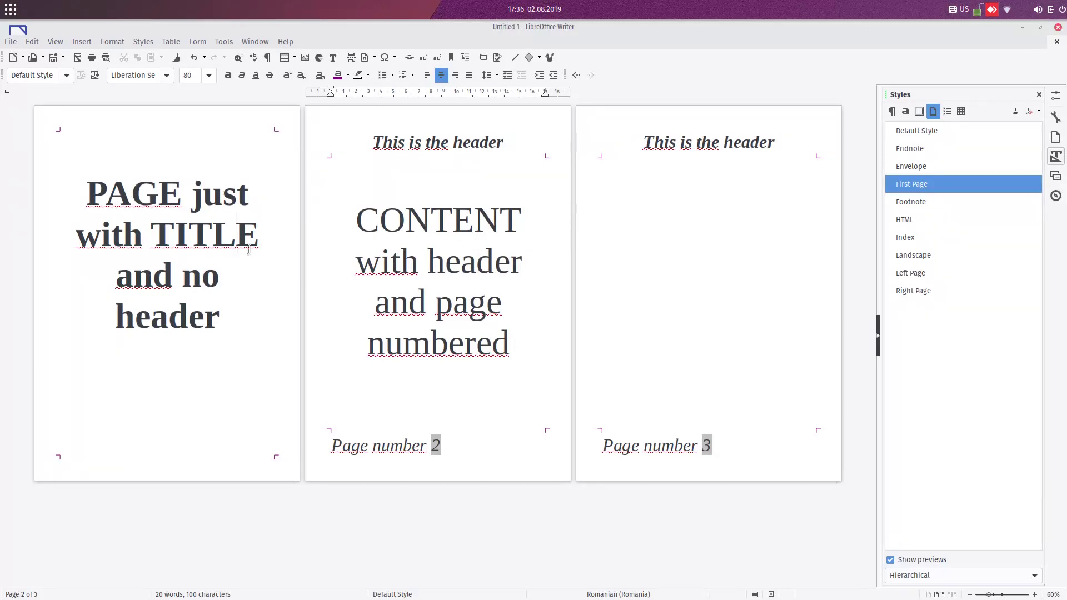
pyautogui.click(409, 302)
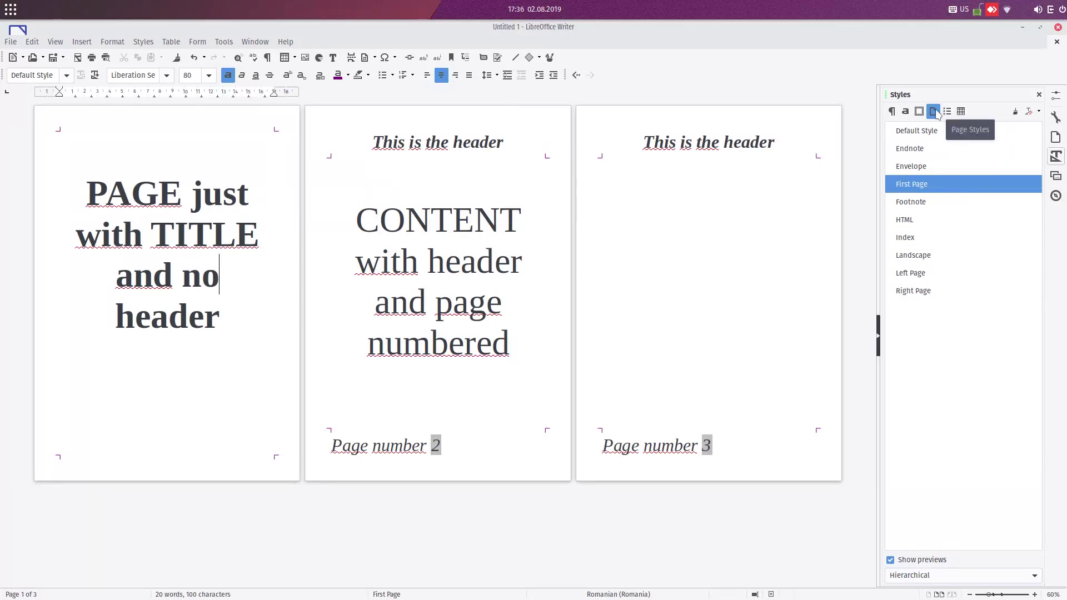
# Step: Set the footer page number field's offset to -1 so content pages read 1 and 2
pyautogui.click(191, 237)
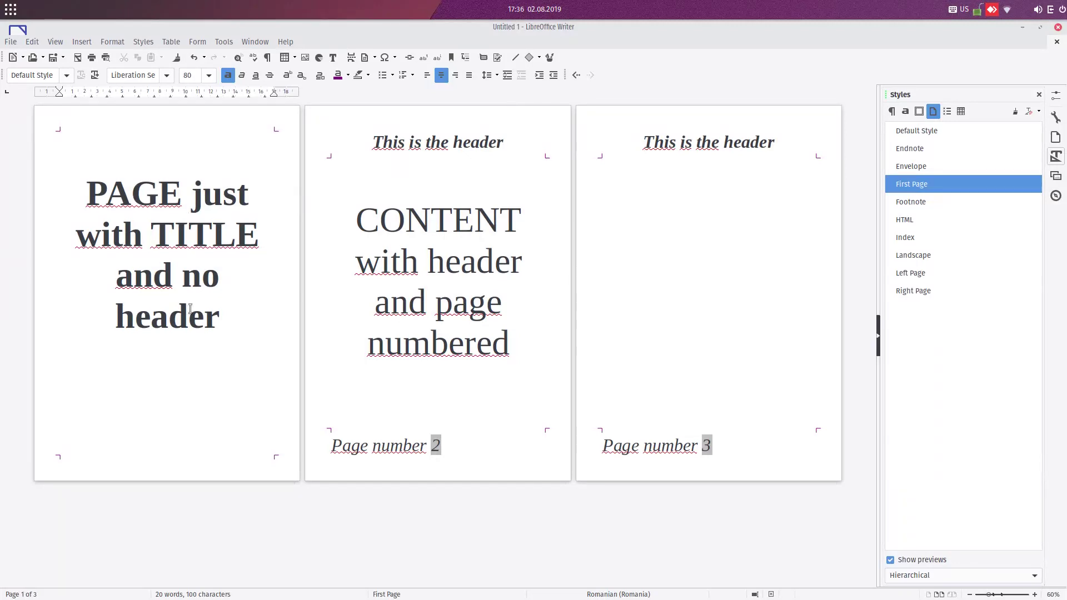
pyautogui.doubleClick(440, 446)
pyautogui.doubleClick(600, 390)
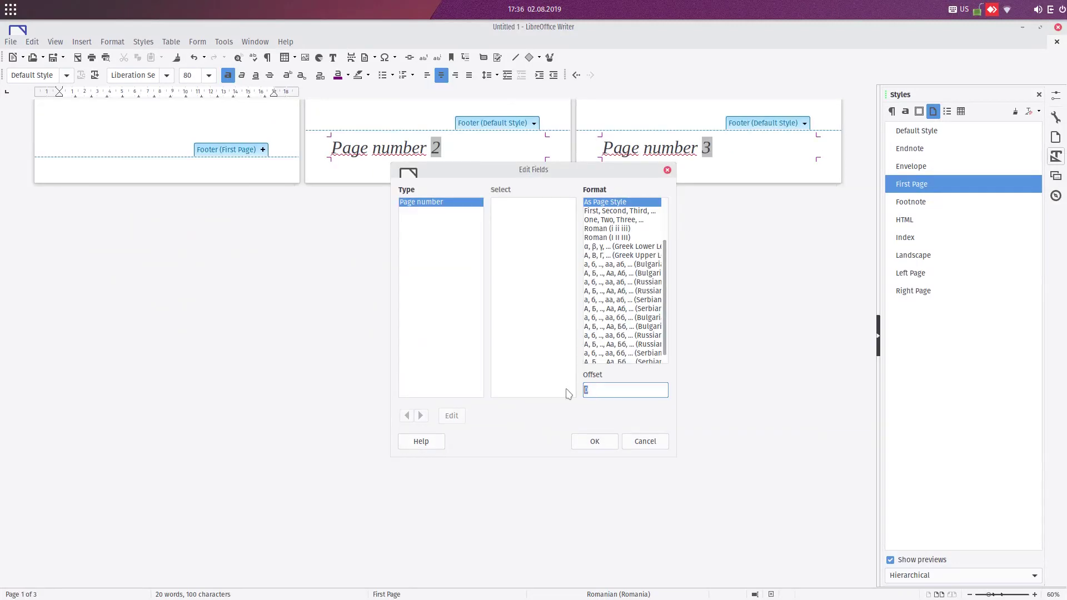
pyautogui.click(605, 434)
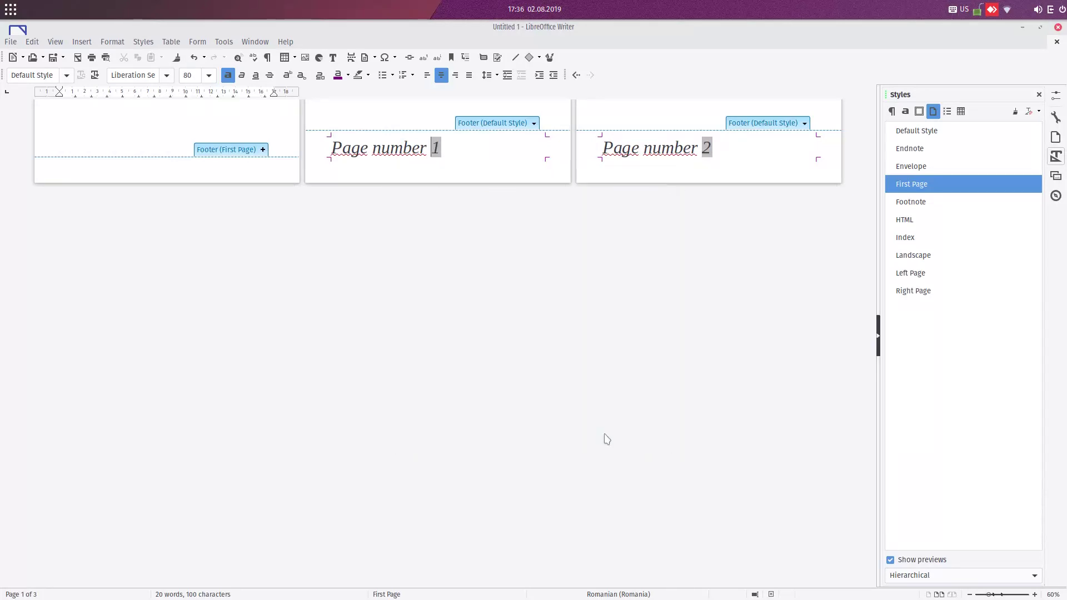
pyautogui.scroll(-3, 594, 307)
pyautogui.scroll(1, 584, 334)
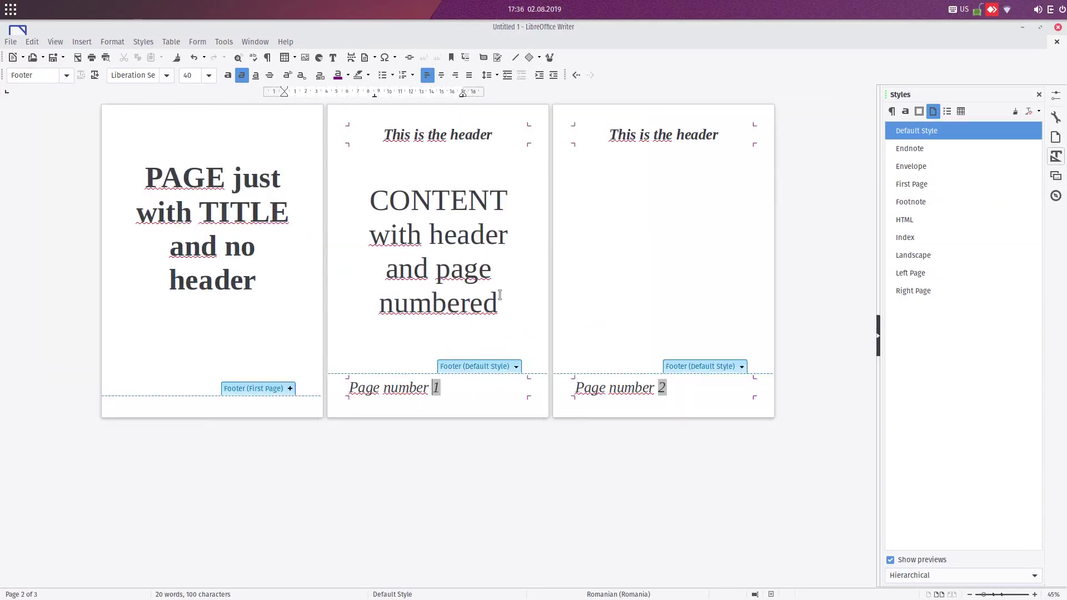
pyautogui.scroll(1, 500, 417)
# Step: Check pages 2 and 3, then display Help's About LibreOffice showing version 6.2.5.2
pyautogui.click(401, 353)
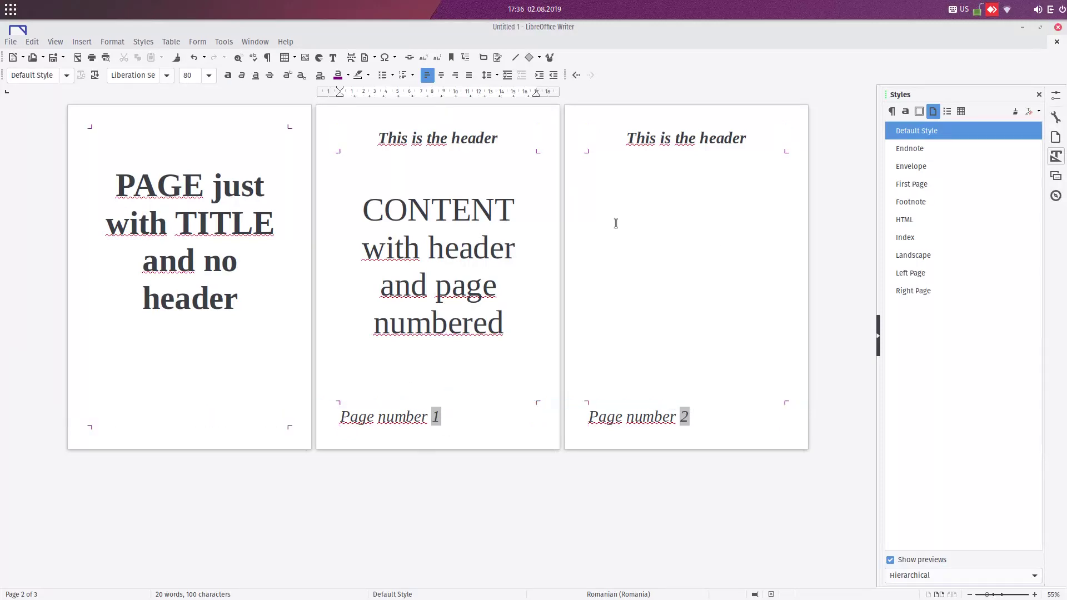
pyautogui.click(627, 239)
pyautogui.click(491, 248)
pyautogui.click(285, 41)
pyautogui.click(355, 239)
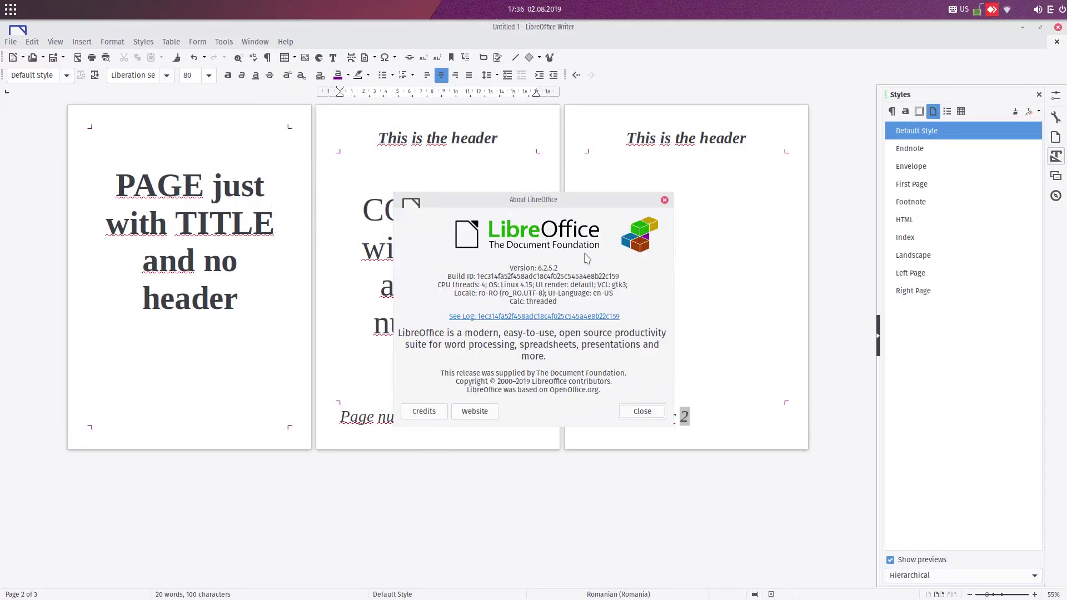